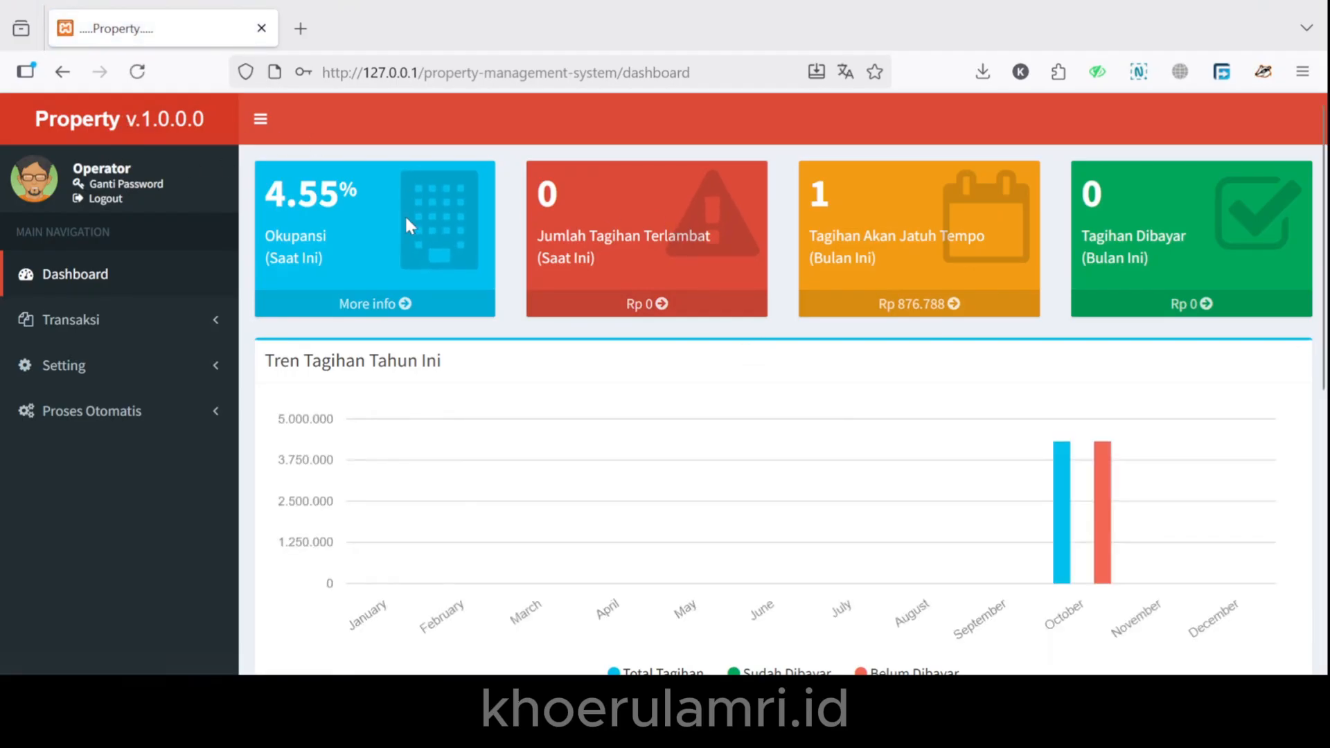
Highlight the dashboard summaries: occupancy, overdue bills, bills due, paid bills and Tren Tagihan Tahun Ini.
drag(269, 236, 350, 277)
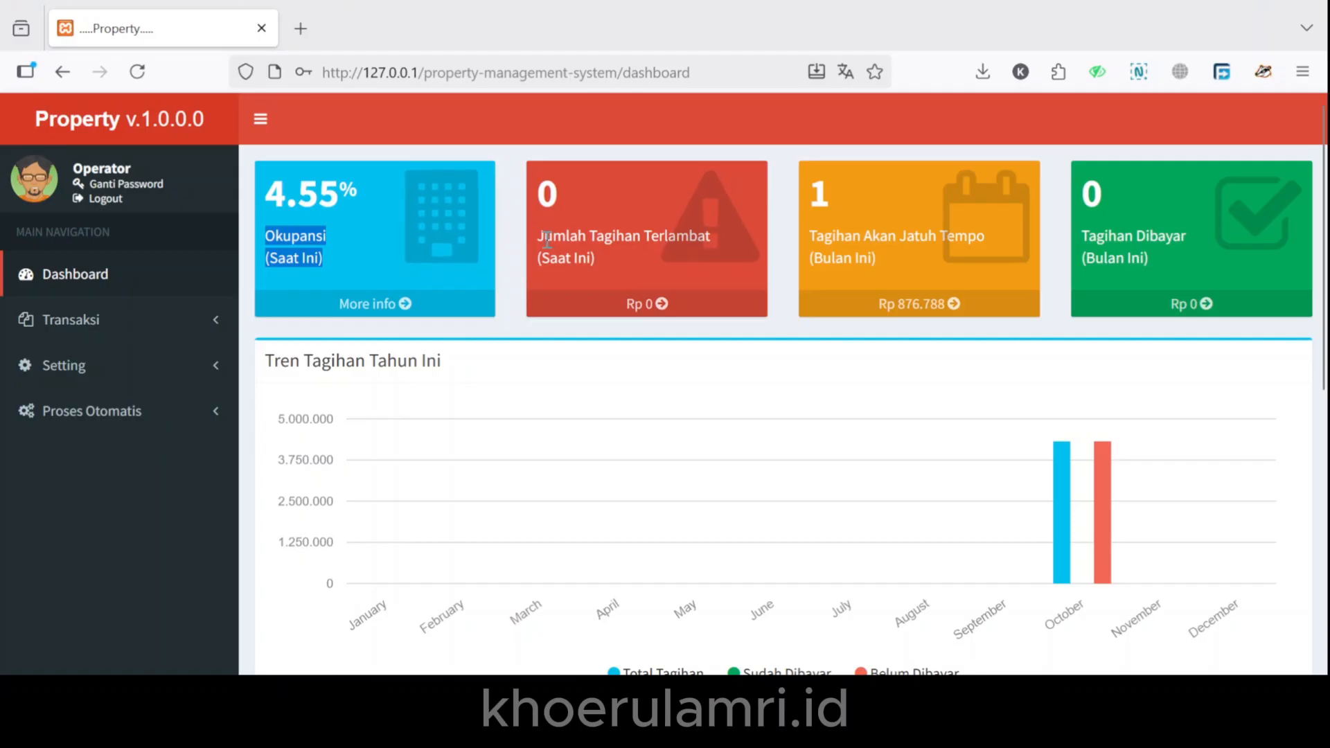
drag(547, 239, 610, 251)
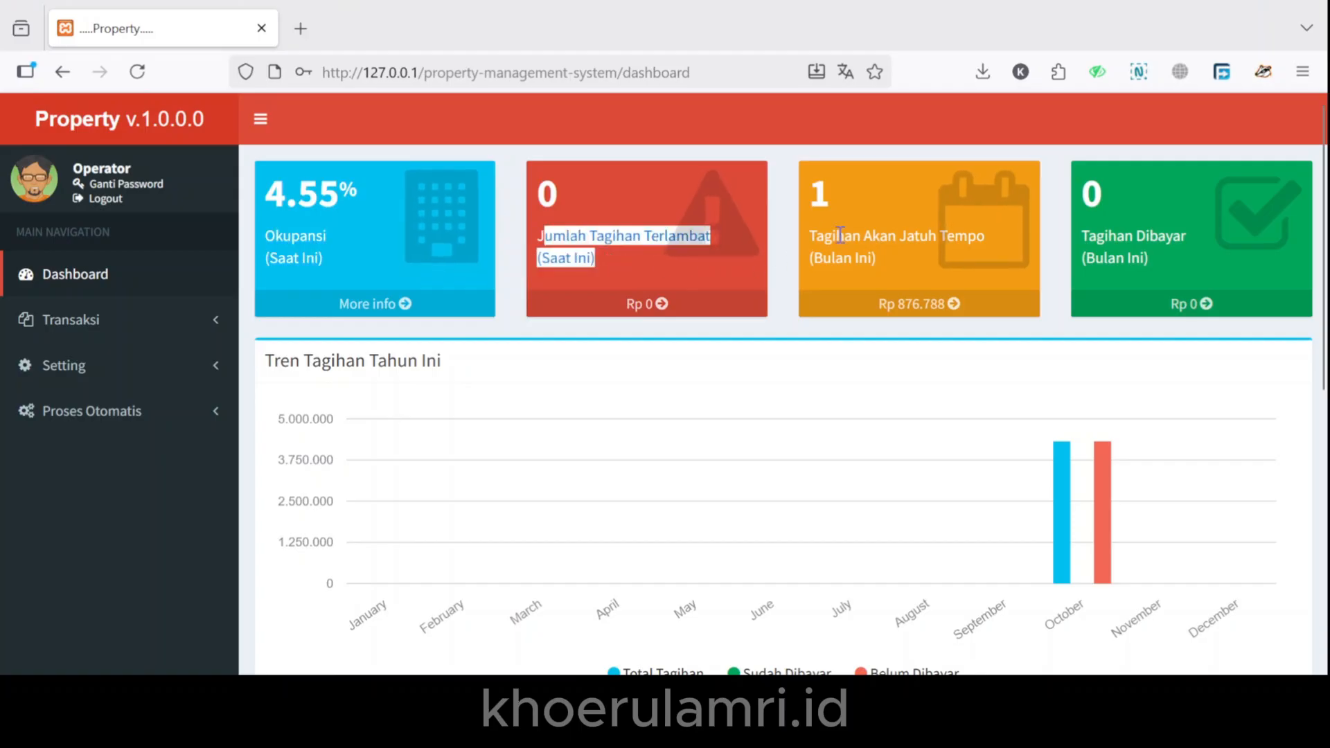
drag(816, 236, 871, 258)
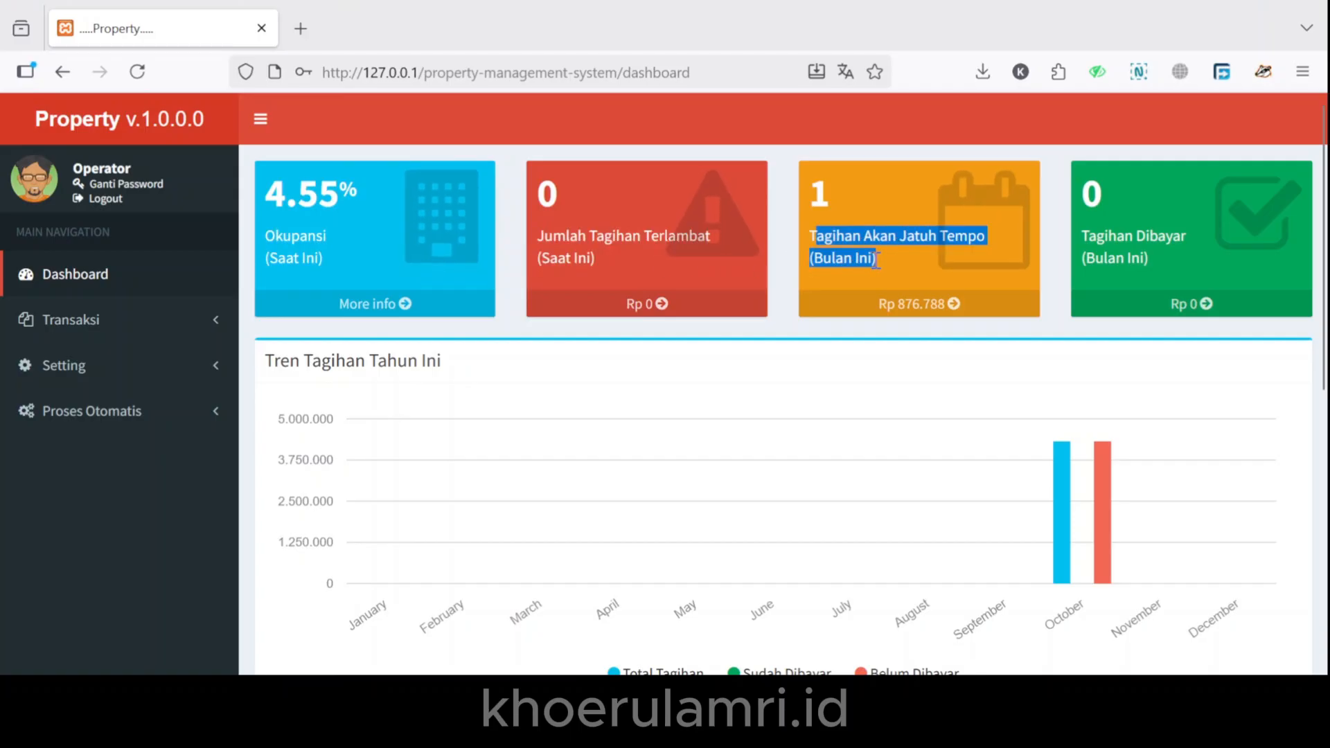
drag(1087, 235, 1164, 263)
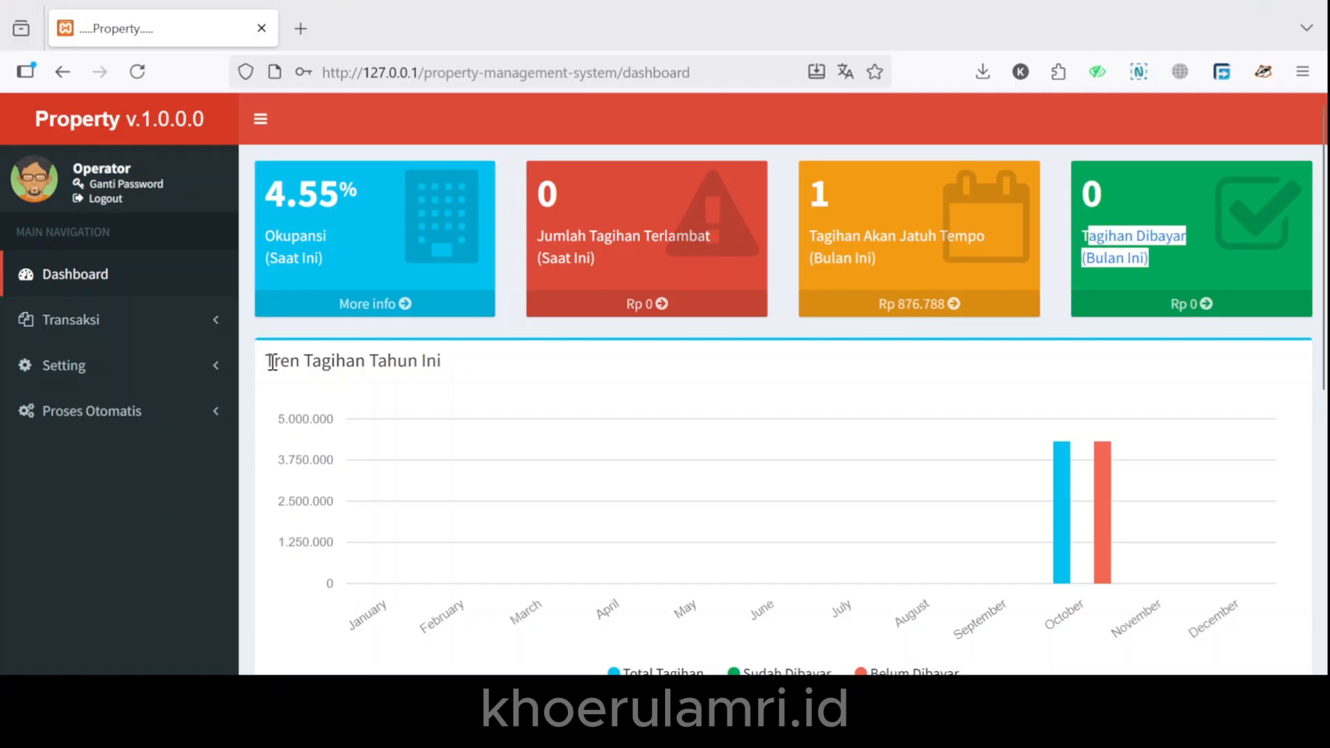
drag(272, 362, 472, 374)
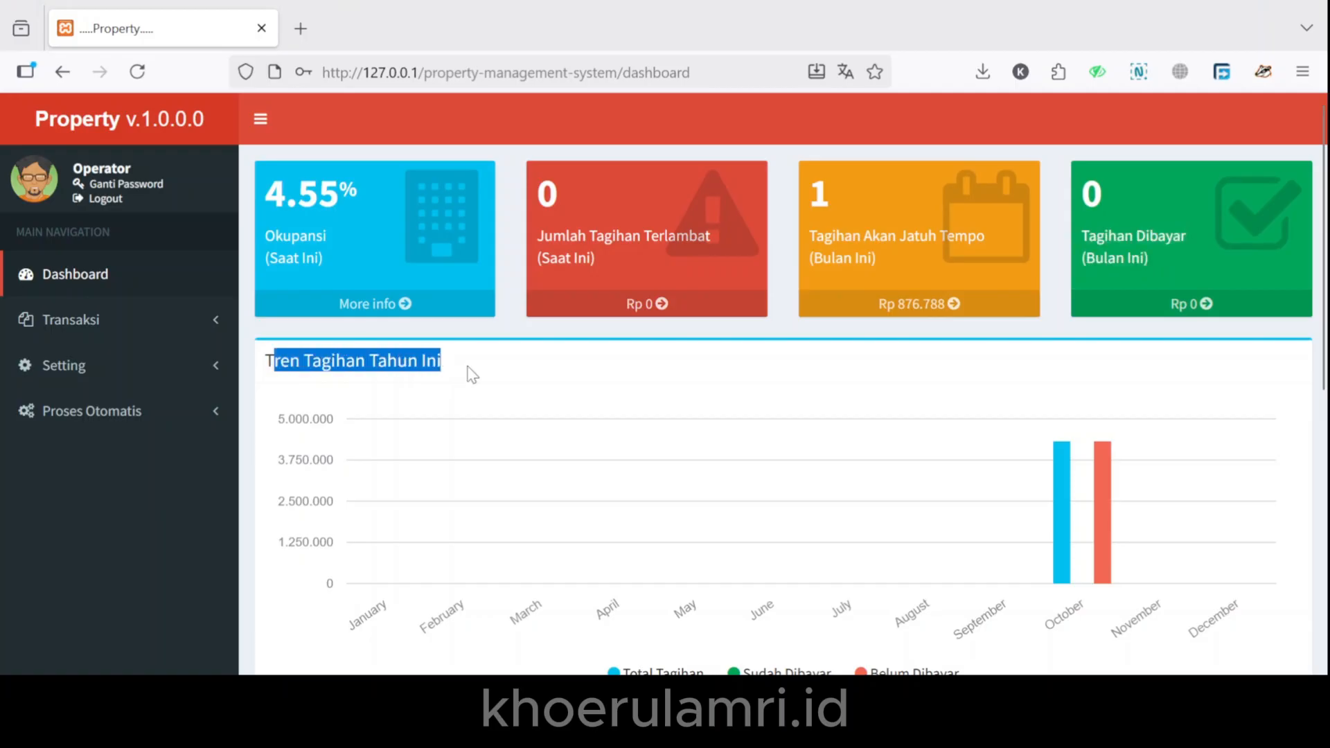
scroll(472, 374, down, 3)
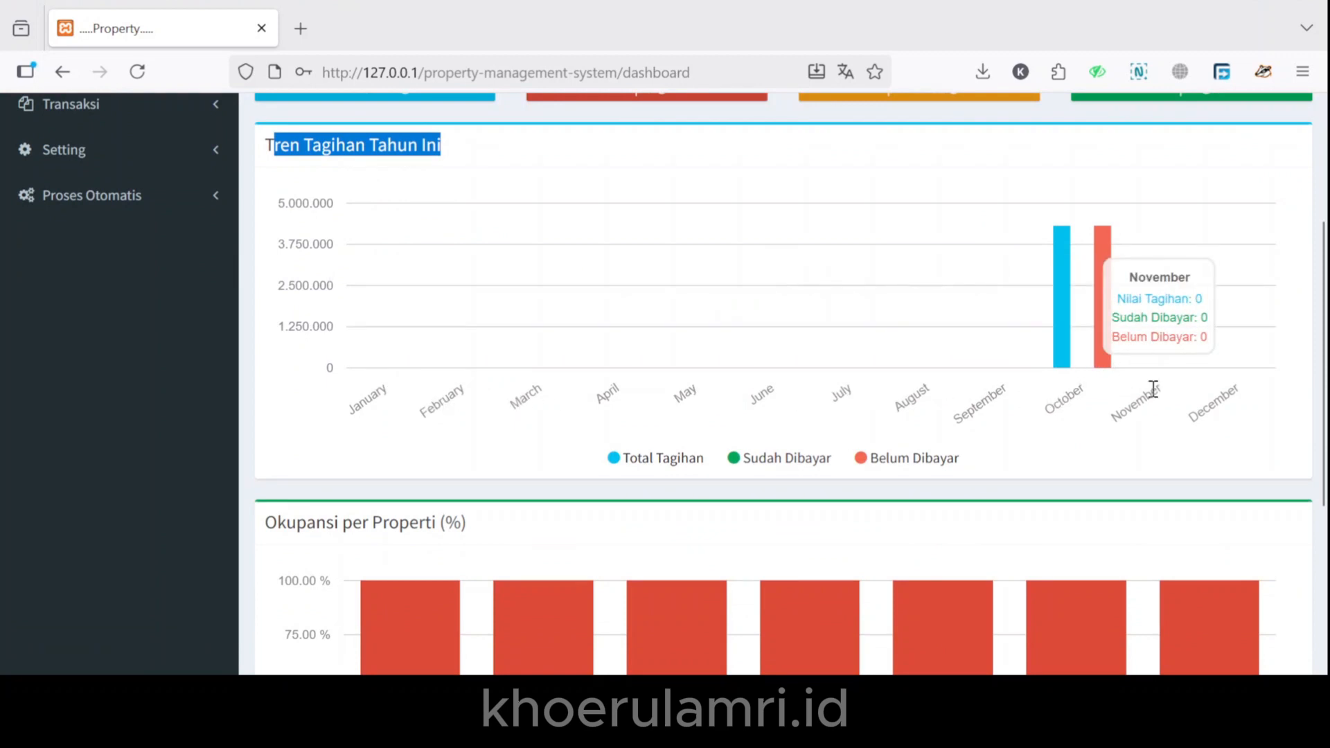
scroll(1067, 425, down, 3)
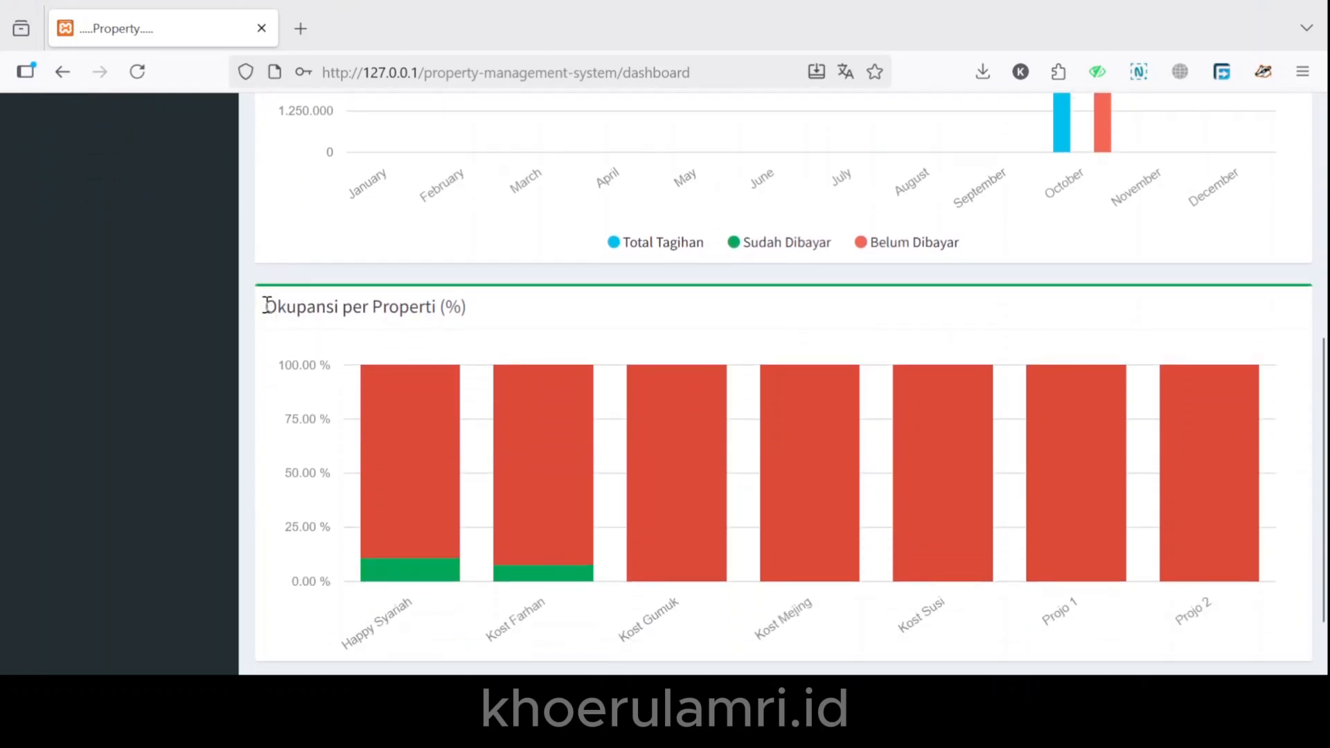
Inspect each property's bar in the Okupansi per Properti (%) chart.
drag(266, 304, 502, 316)
scroll(506, 317, down, 1)
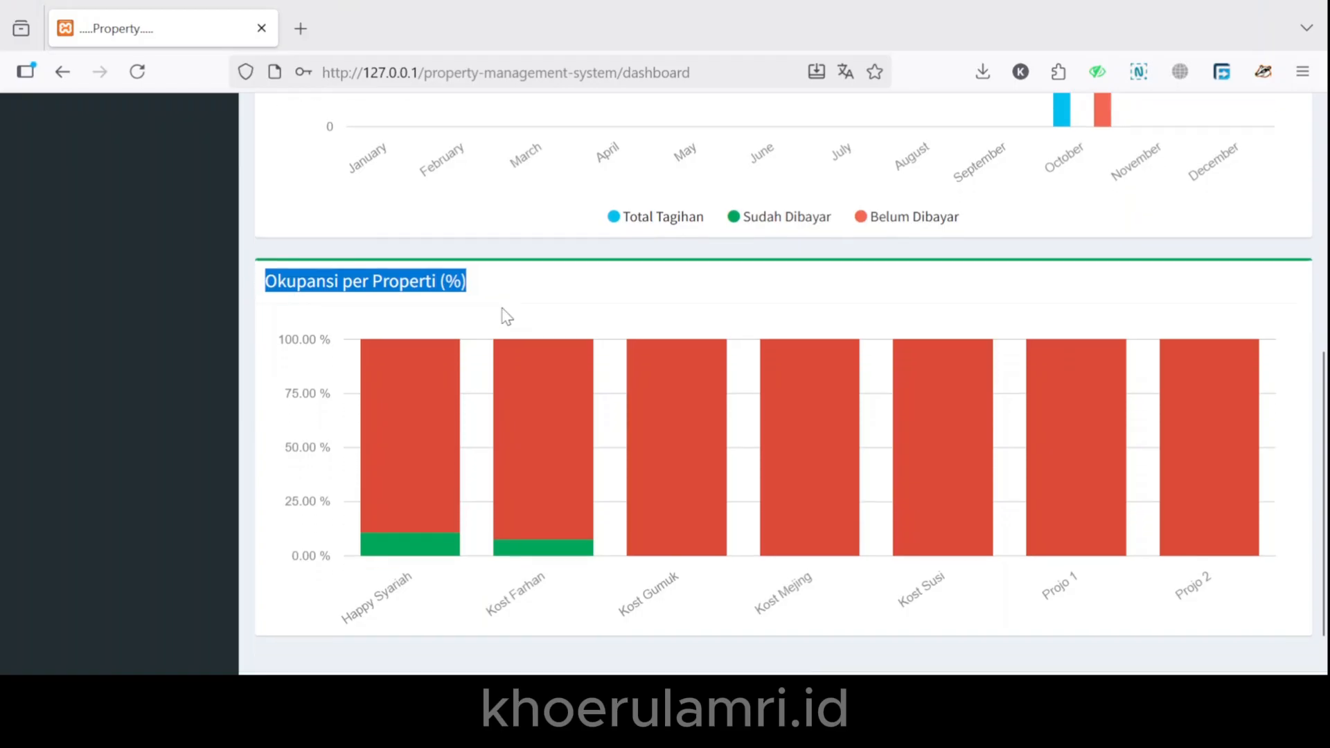
mouse_move(385, 544)
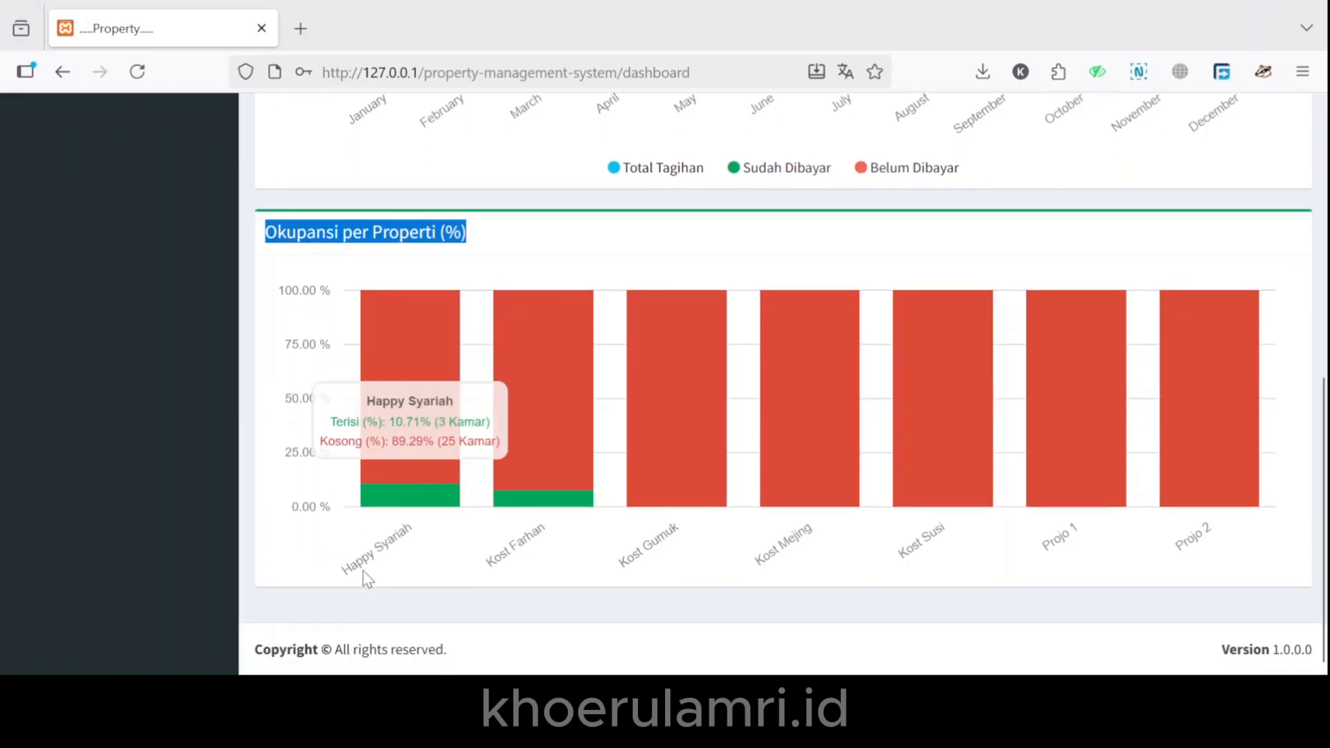
mouse_move(542, 539)
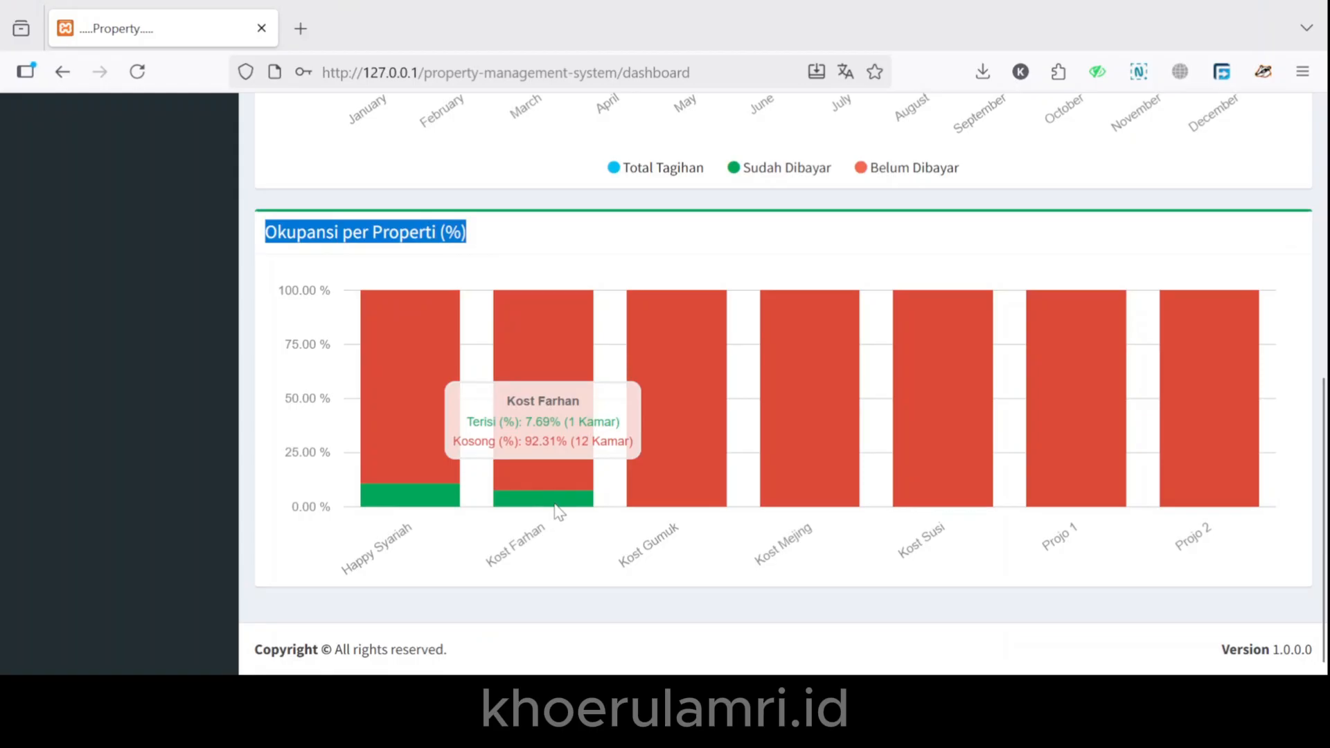
mouse_move(662, 514)
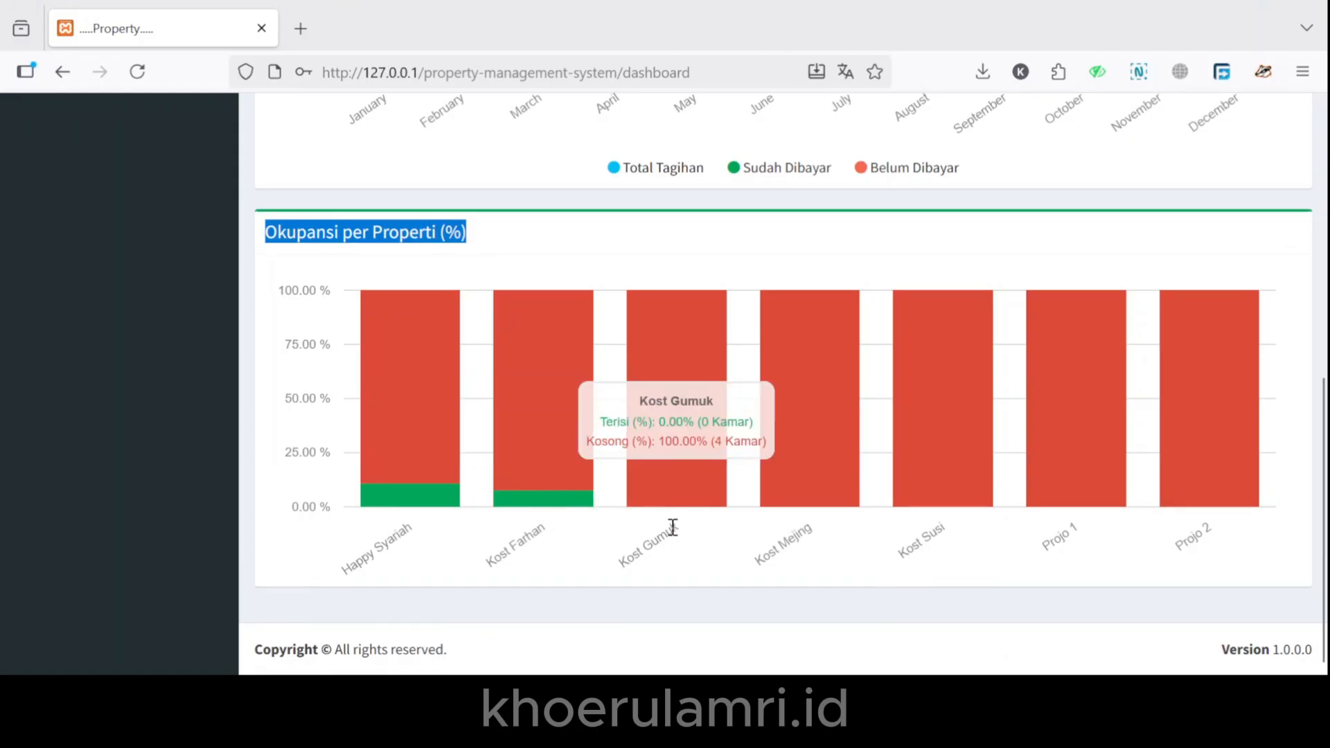
mouse_move(794, 532)
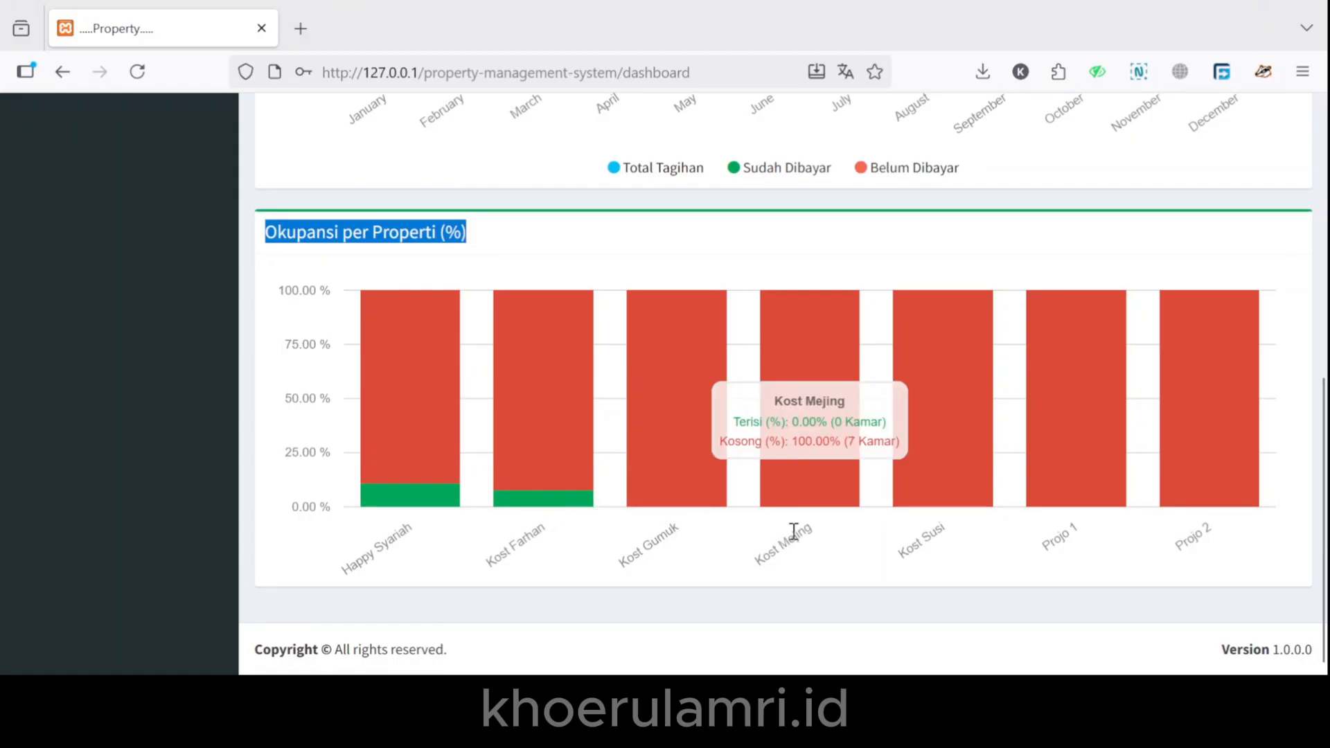
mouse_move(905, 540)
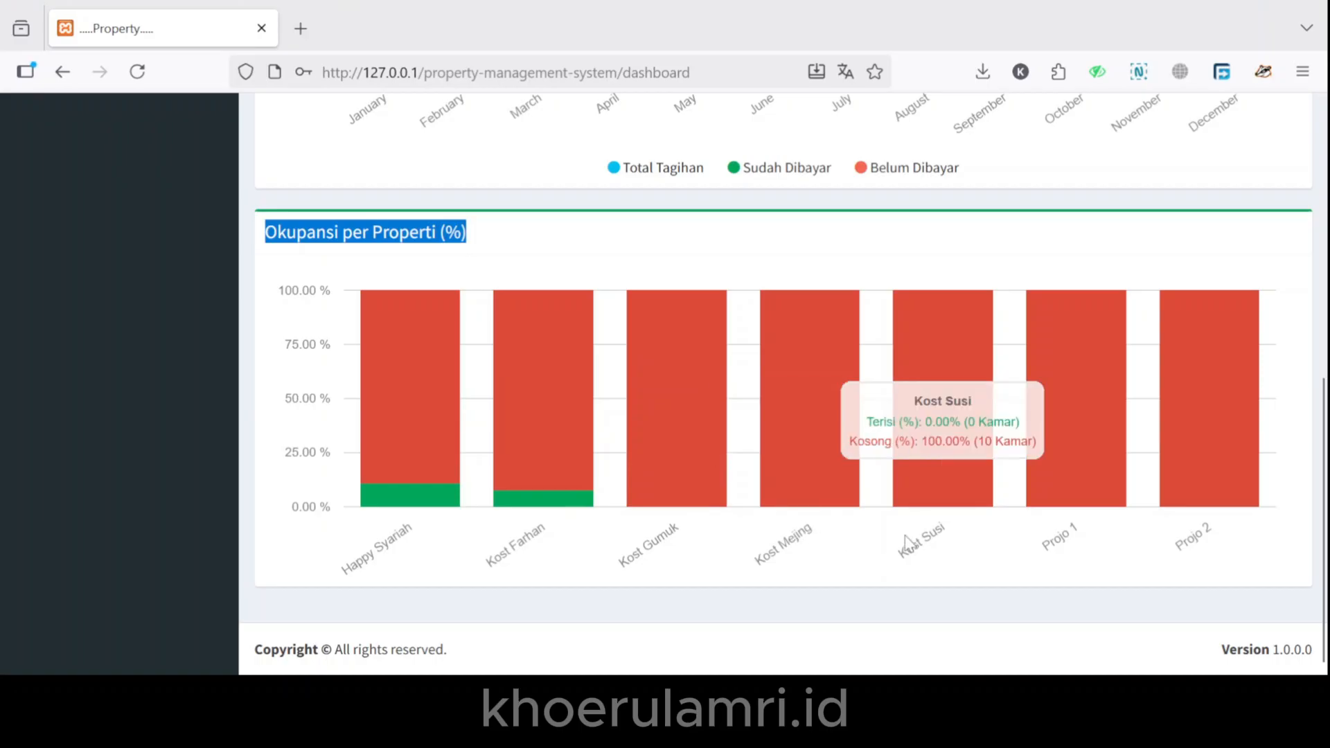
mouse_move(1032, 546)
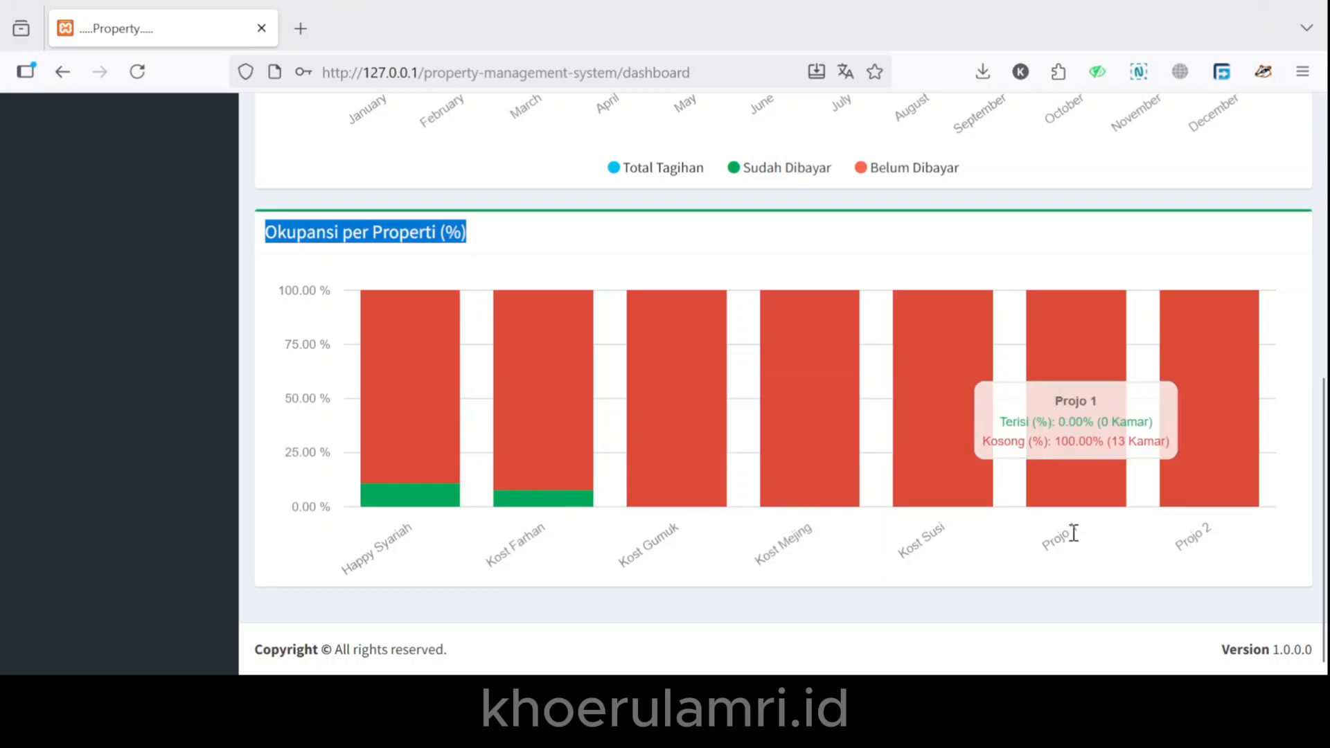
mouse_move(1170, 539)
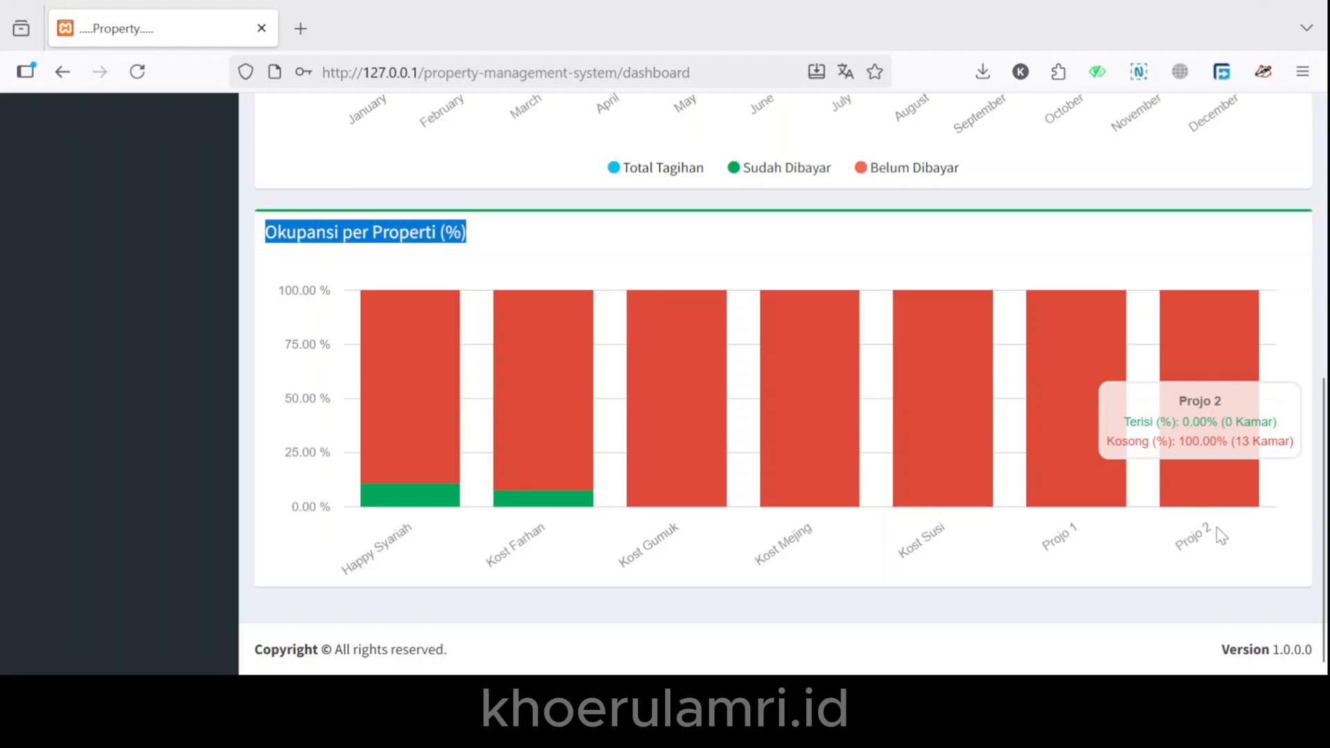
scroll(22, 318, up, 4)
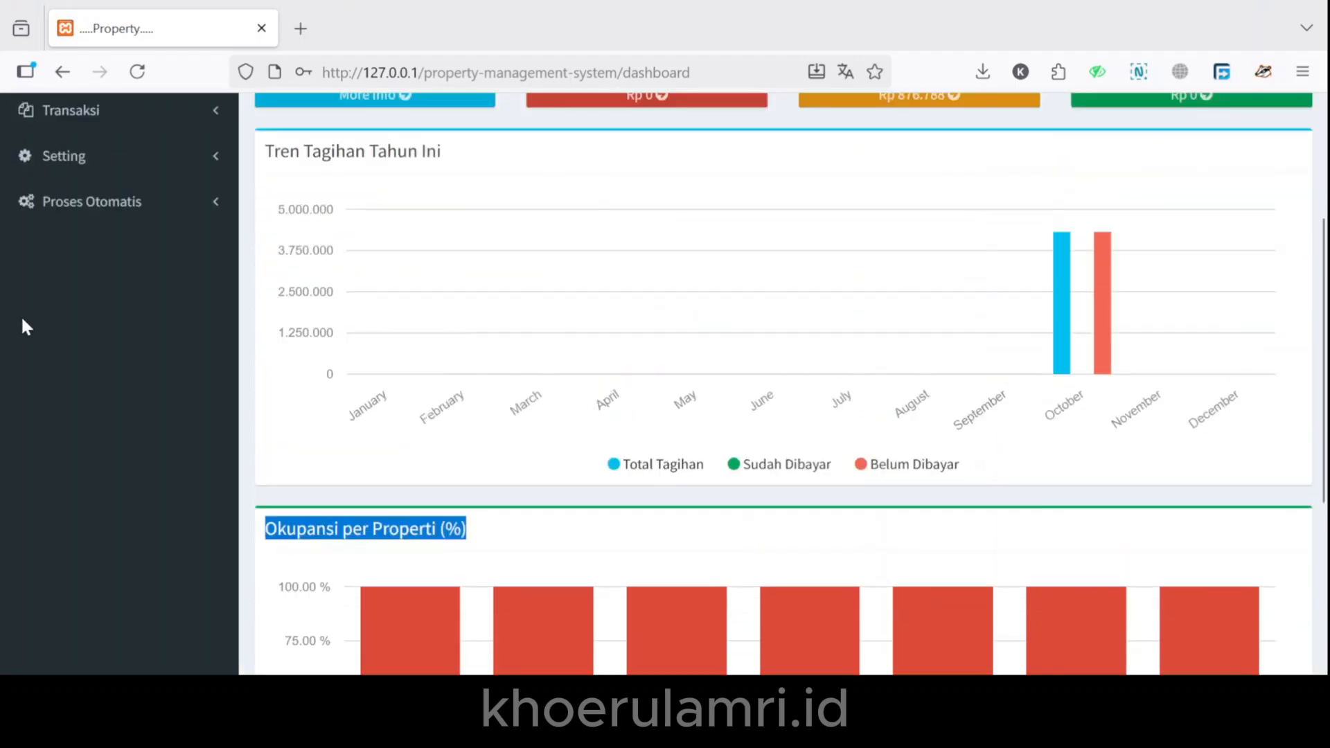
scroll(22, 322, up, 3)
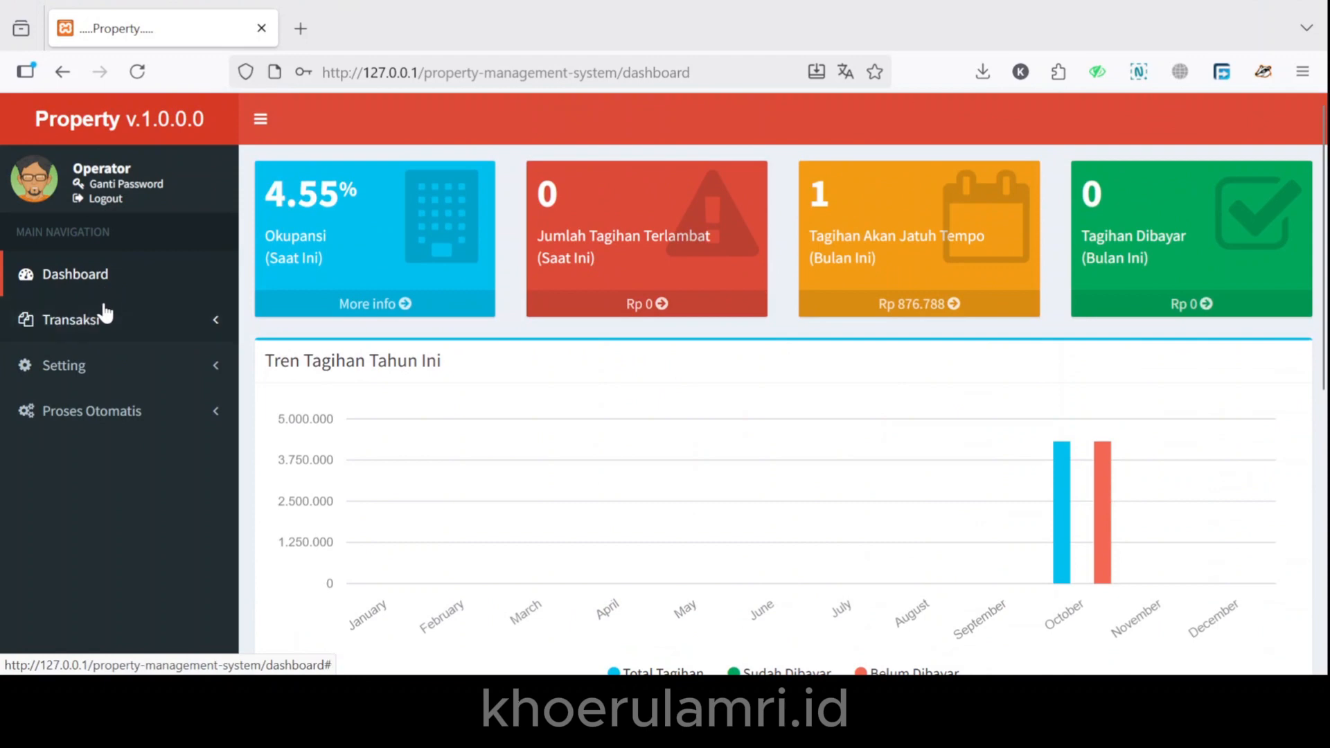
Open the Transaksi > Property list, sort by Cara Bayar then Keterangan, and start a new property.
click(220, 323)
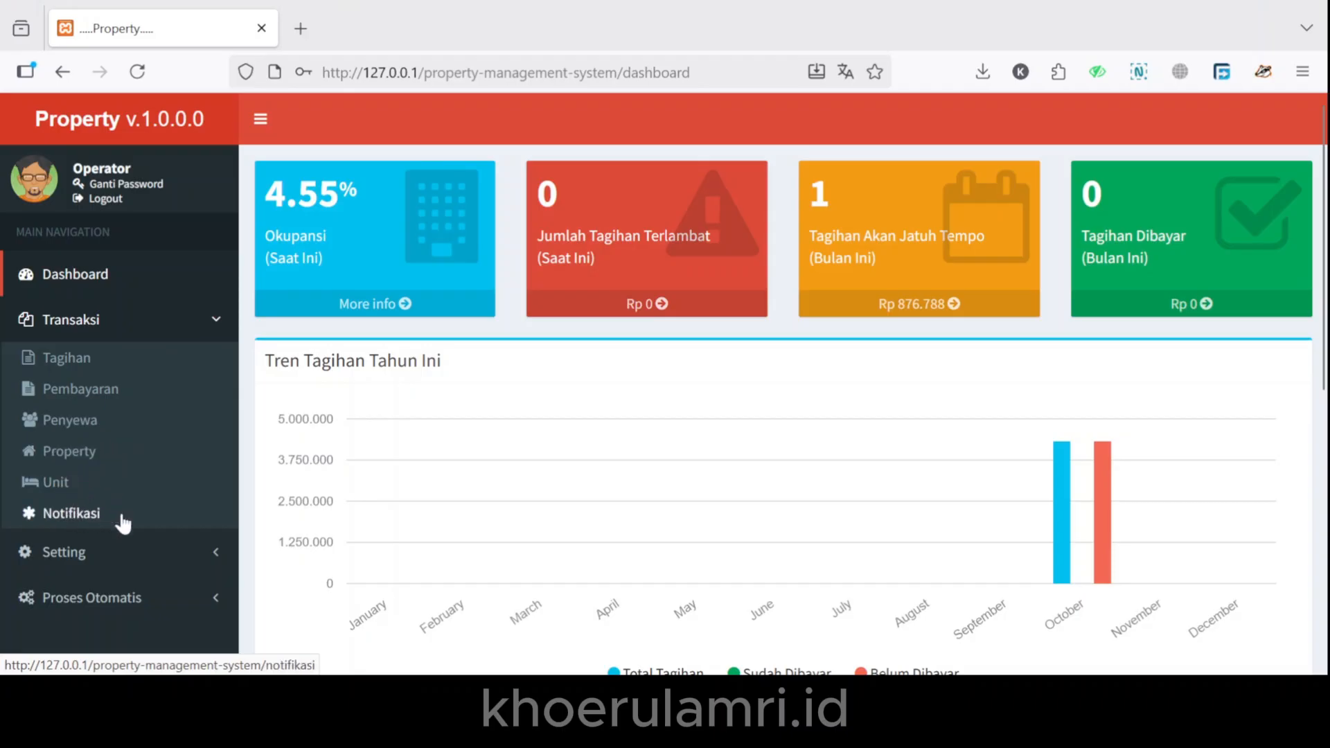
click(115, 450)
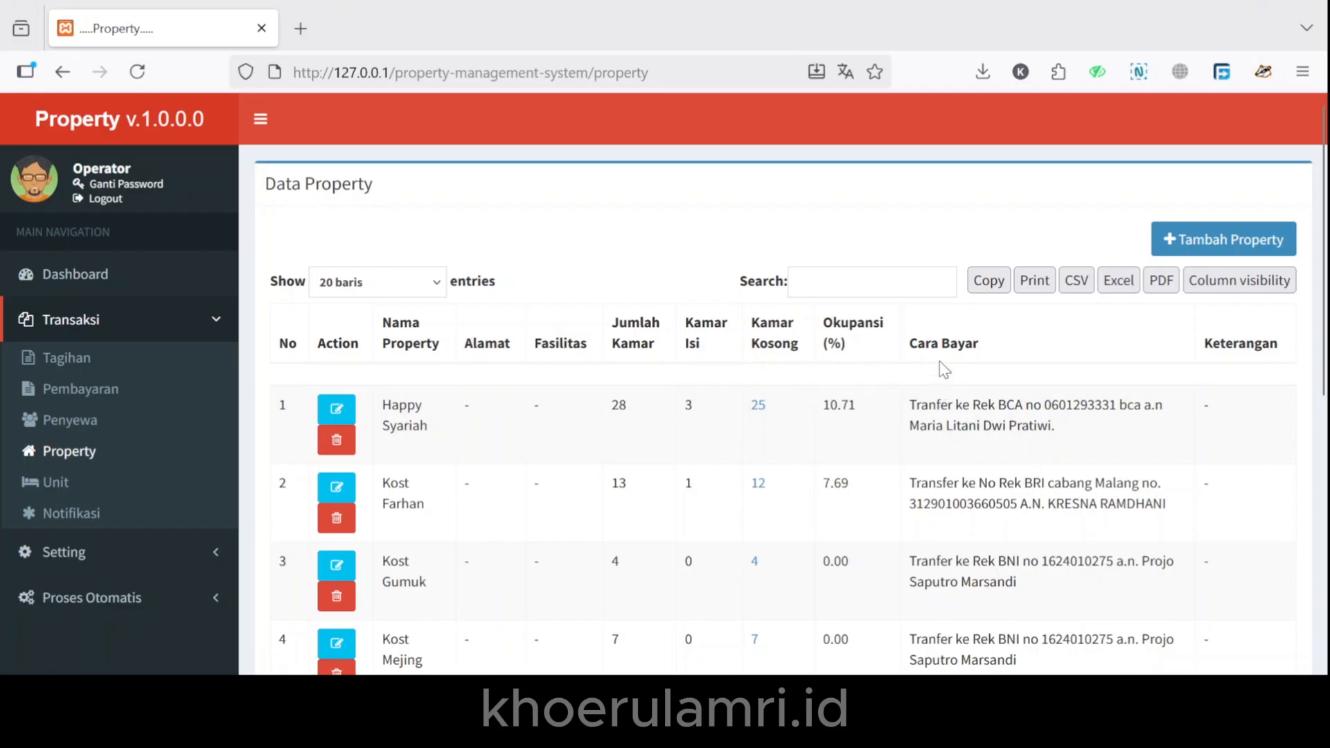
click(970, 337)
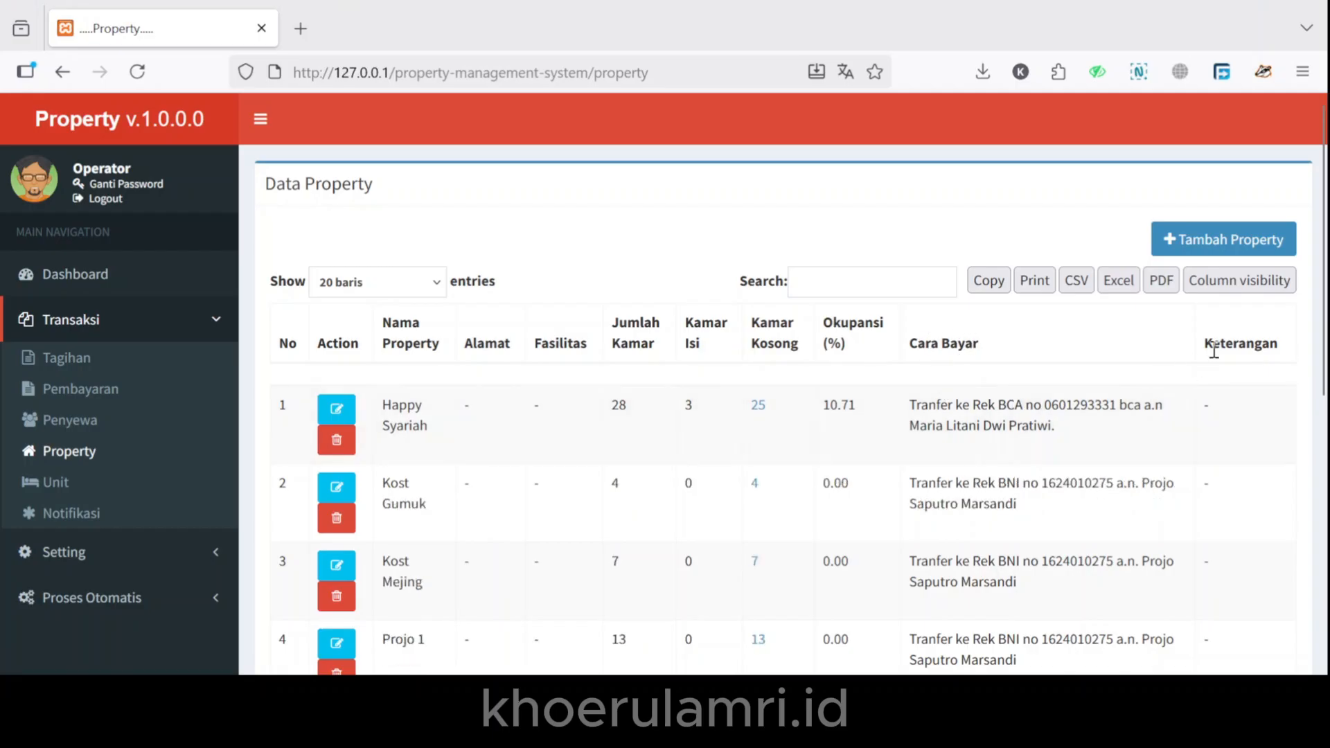
click(1258, 343)
click(1205, 243)
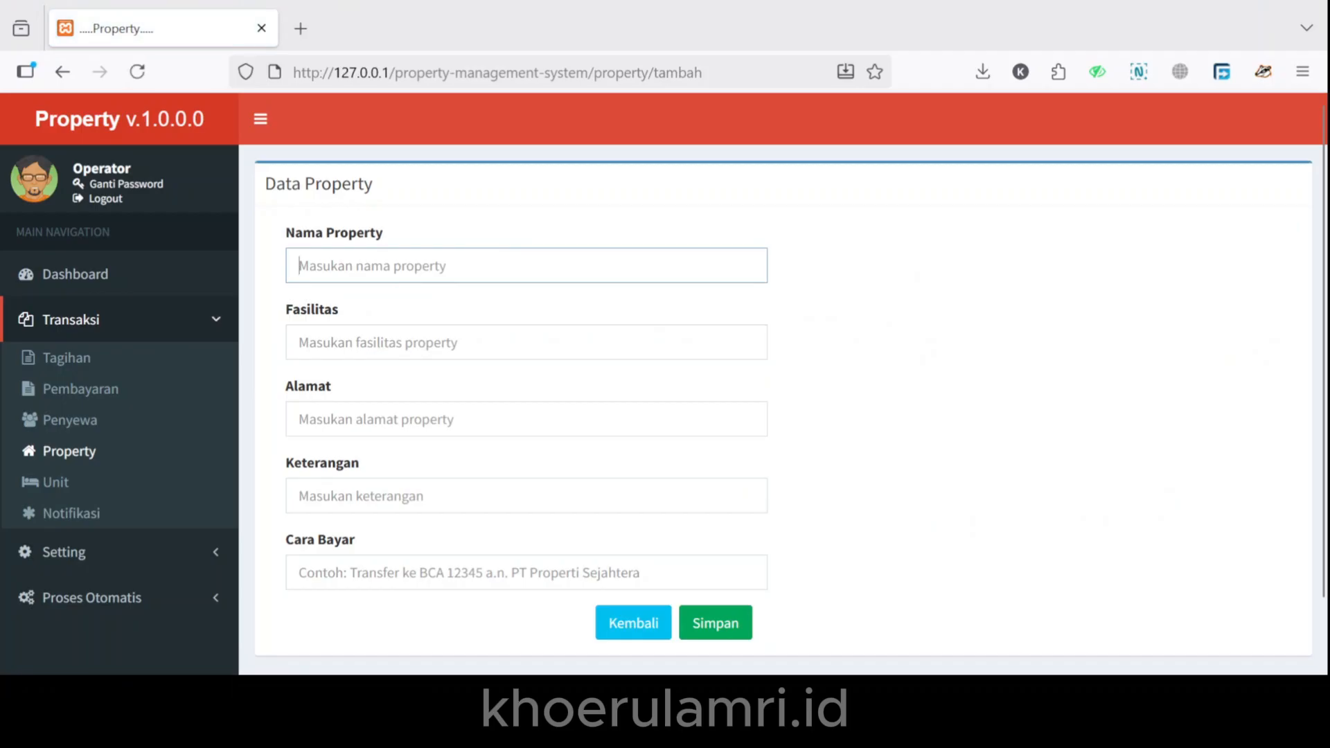
Save property Contoh Nama Property: Full AC + Kamar Mandi Dalam, Jalan Magelang 100000, BNI transfer payment.
text(Nama Pro)
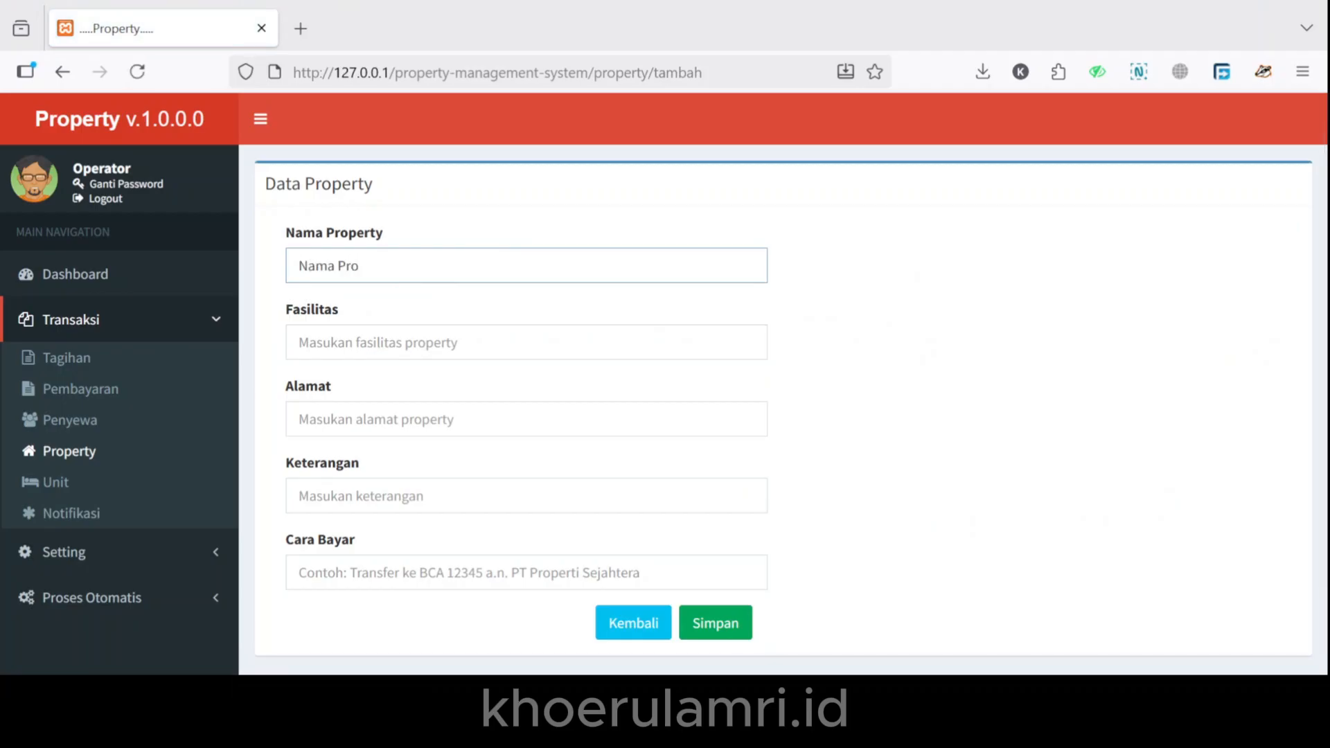
click(451, 295)
click(431, 354)
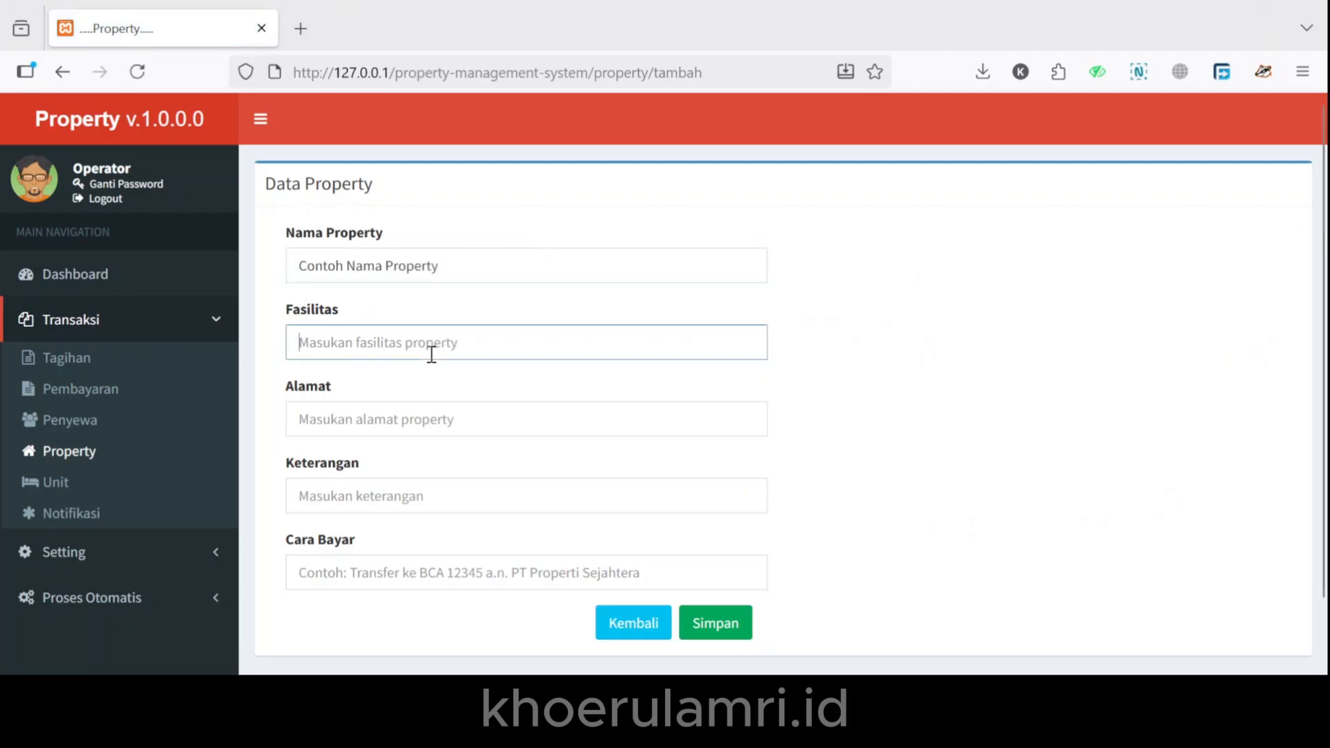
text(Full AC + Kamar Mandi Dalam)
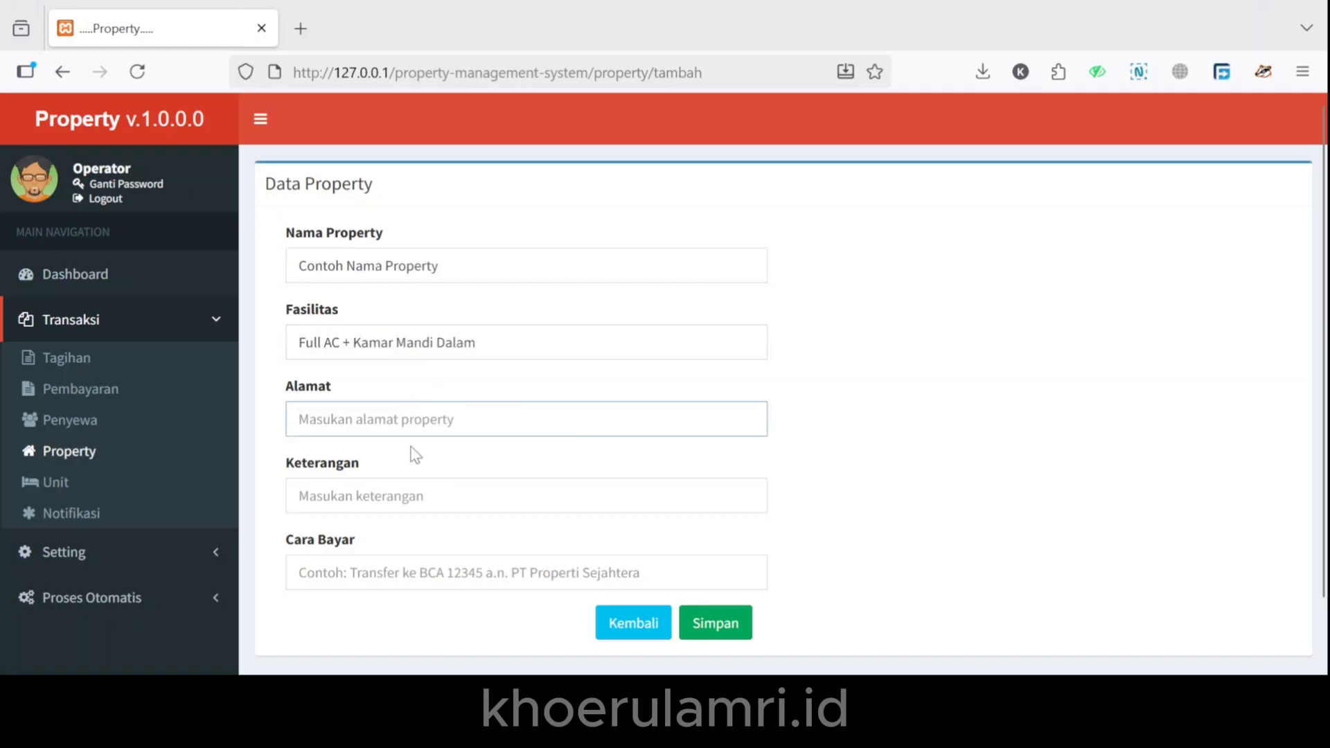
text(Jalan Magelang 100000)
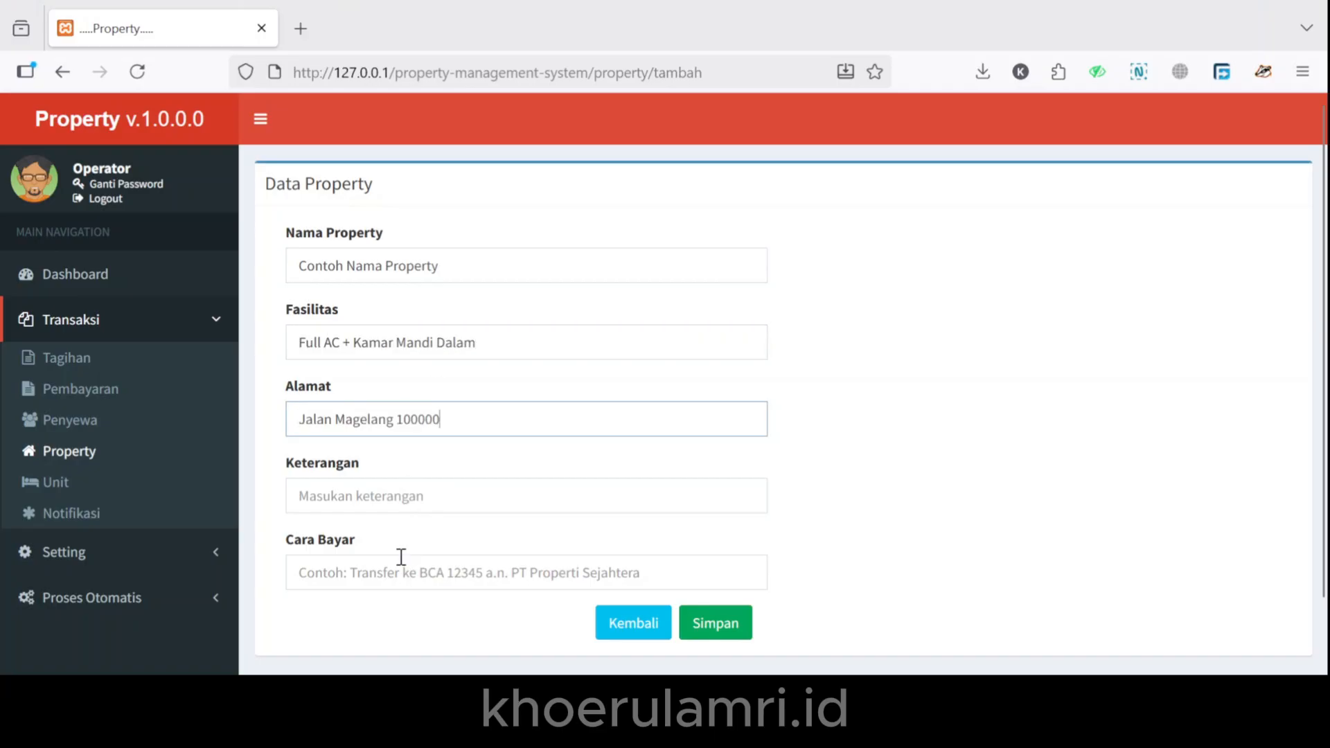
click(402, 501)
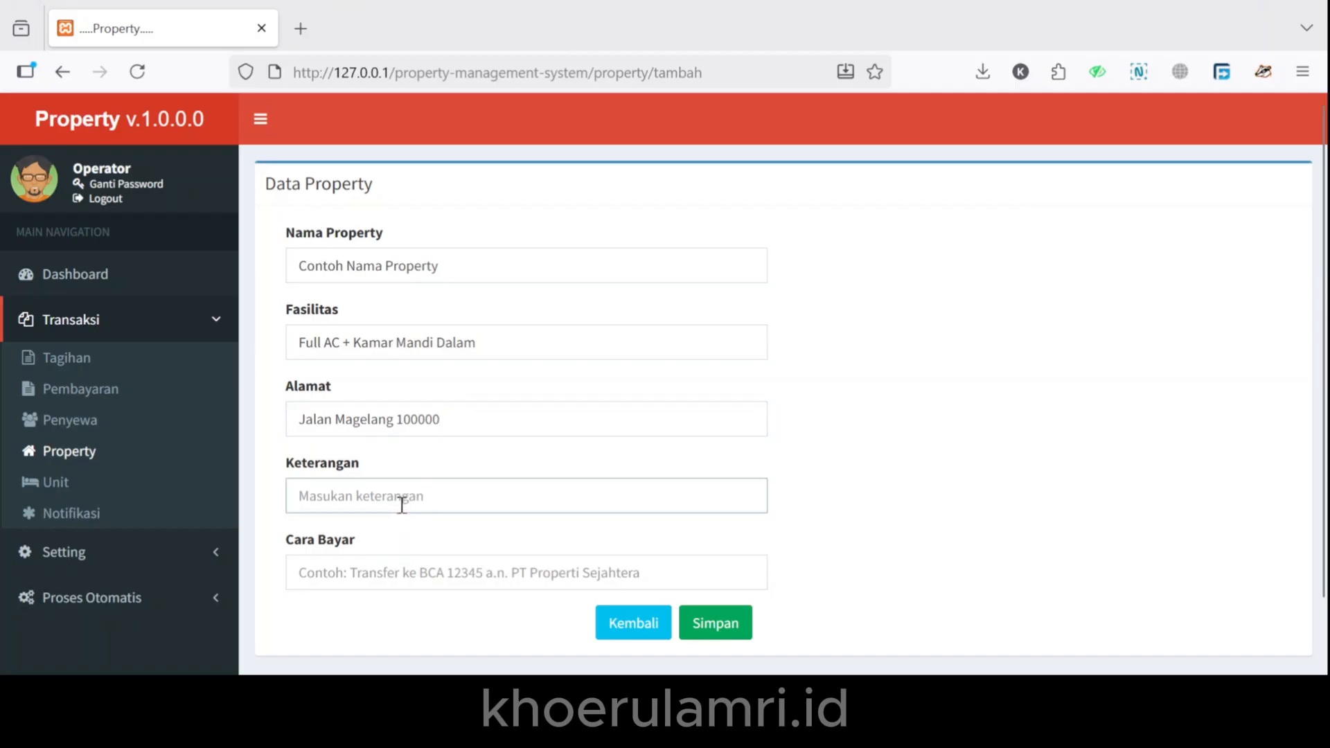
text(Keterangan)
click(390, 567)
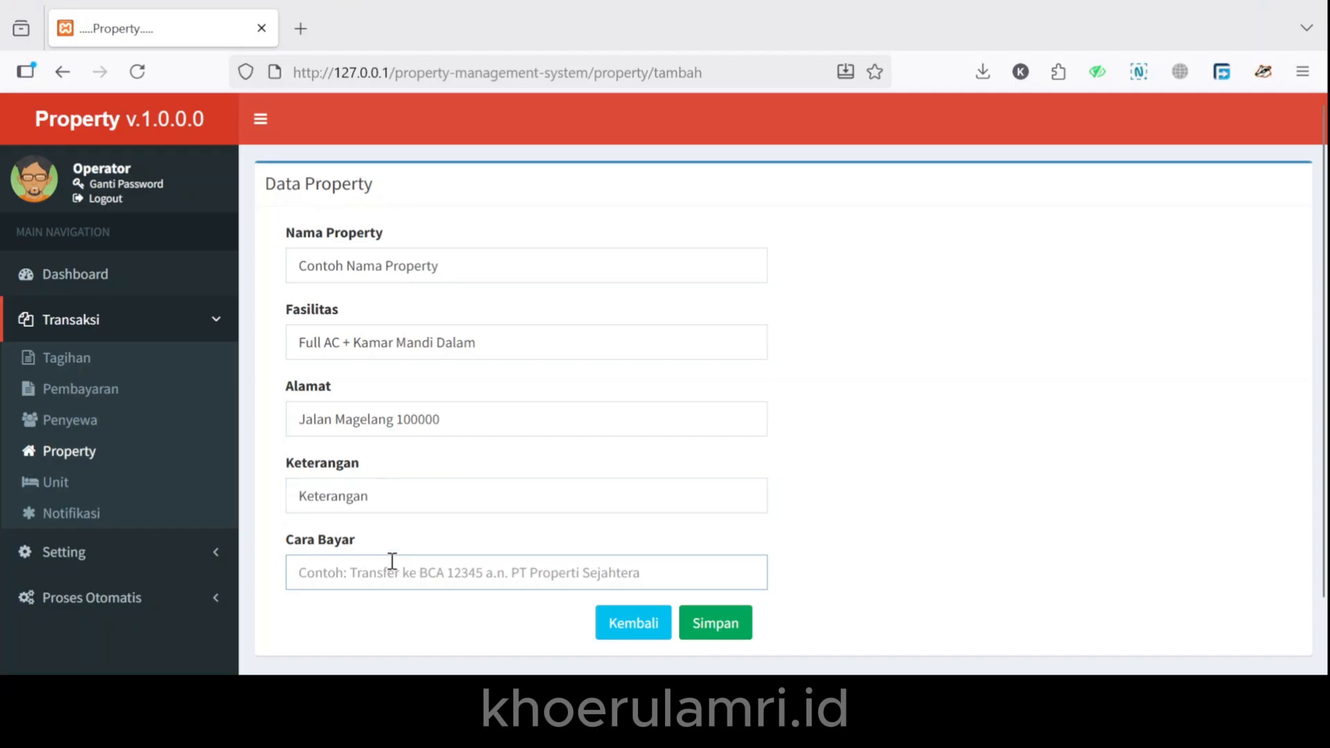
key(ctrl+v)
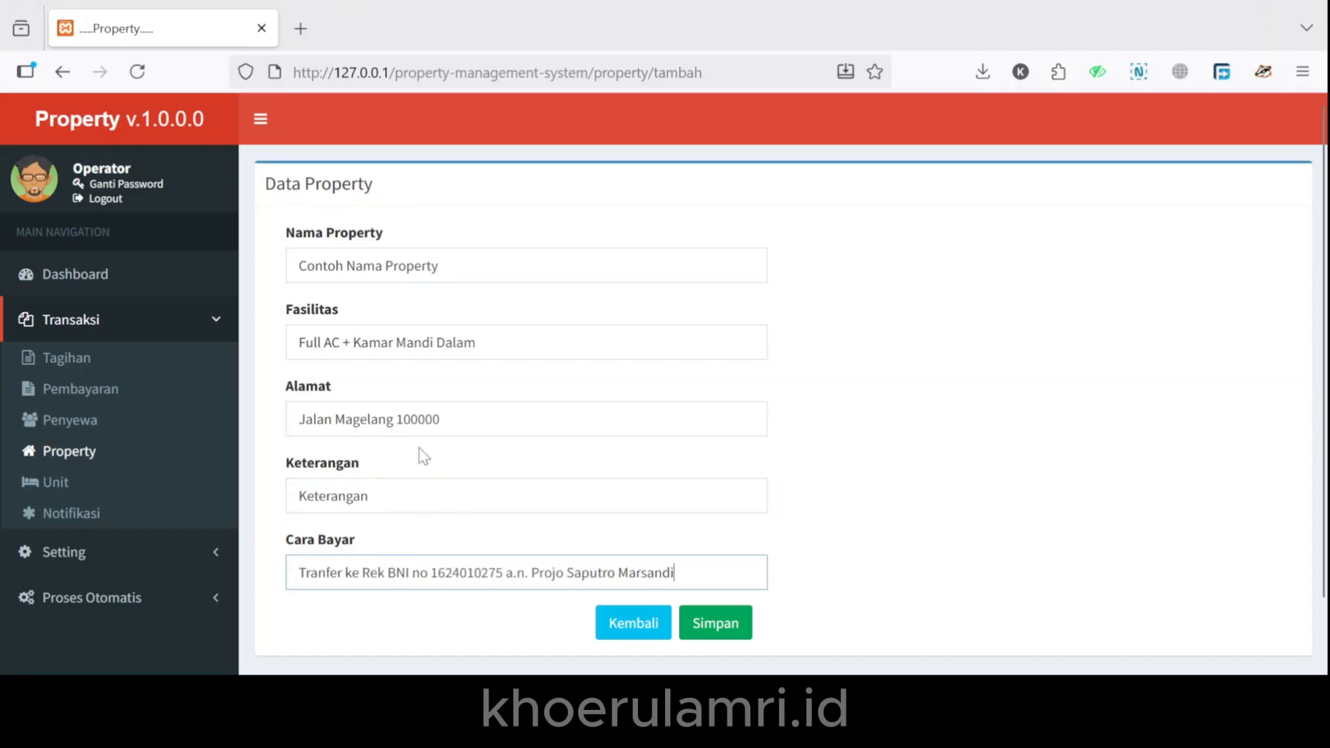
click(880, 581)
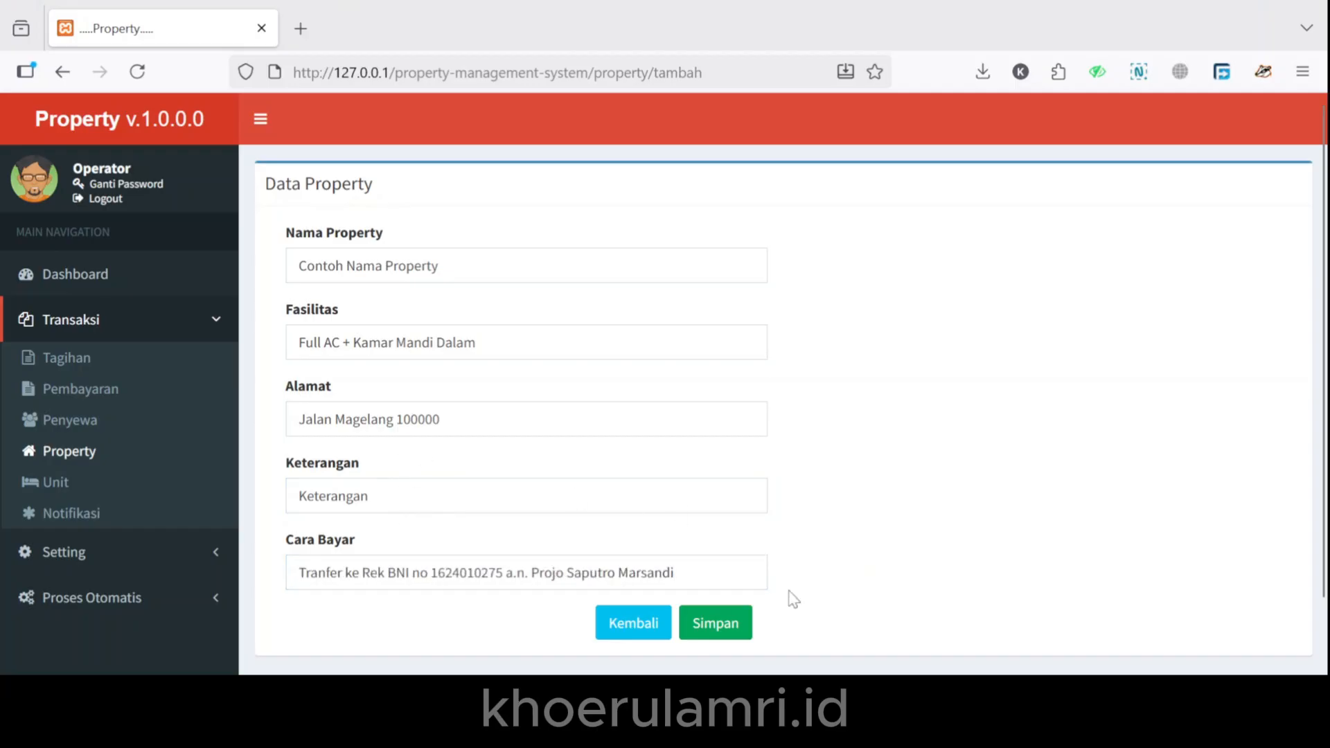
click(713, 624)
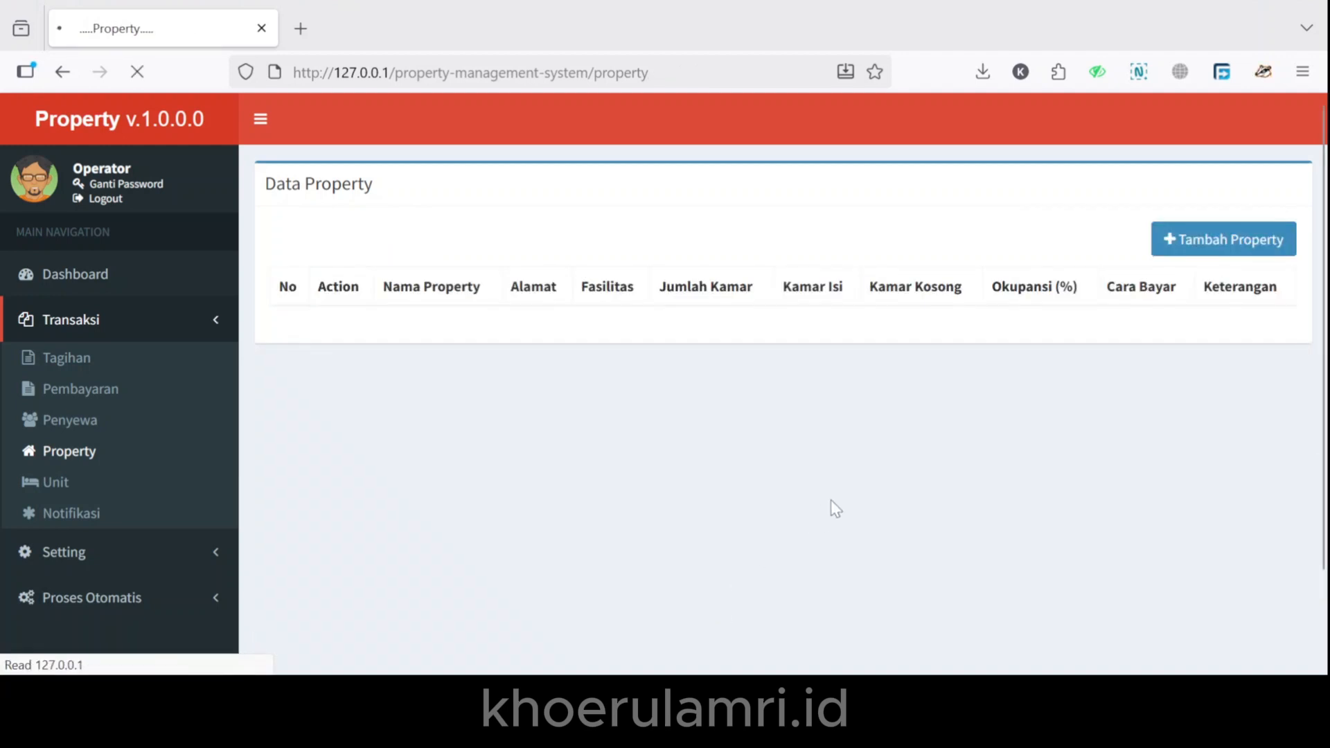
Delete the Contoh Nama Property entry from the property list.
drag(400, 406, 435, 446)
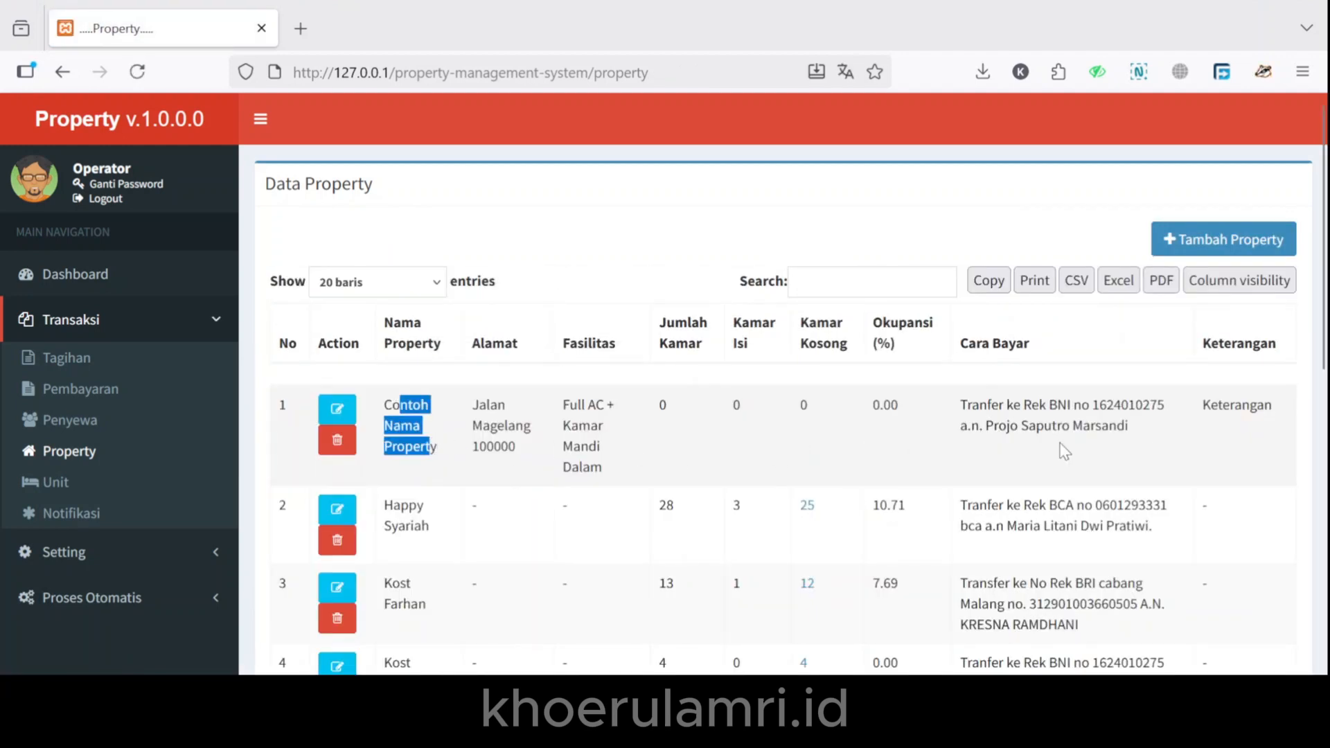
click(338, 440)
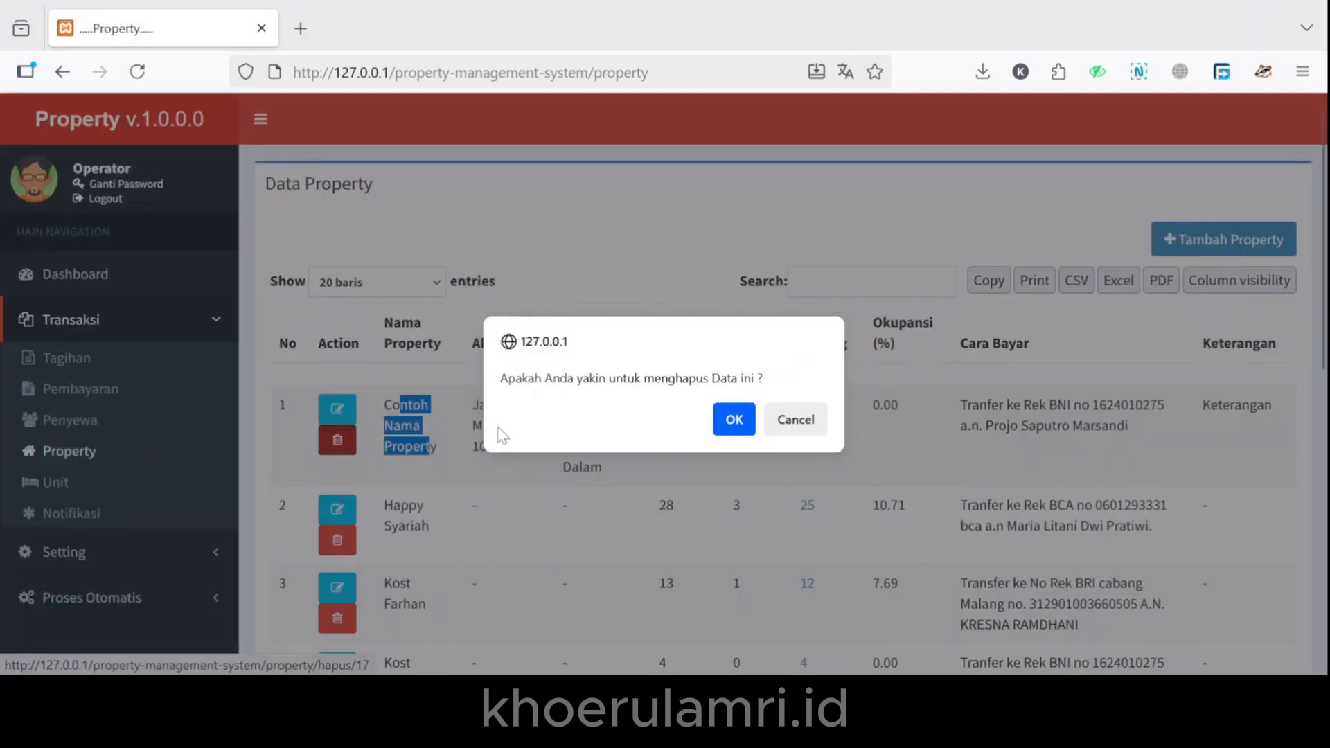
click(732, 419)
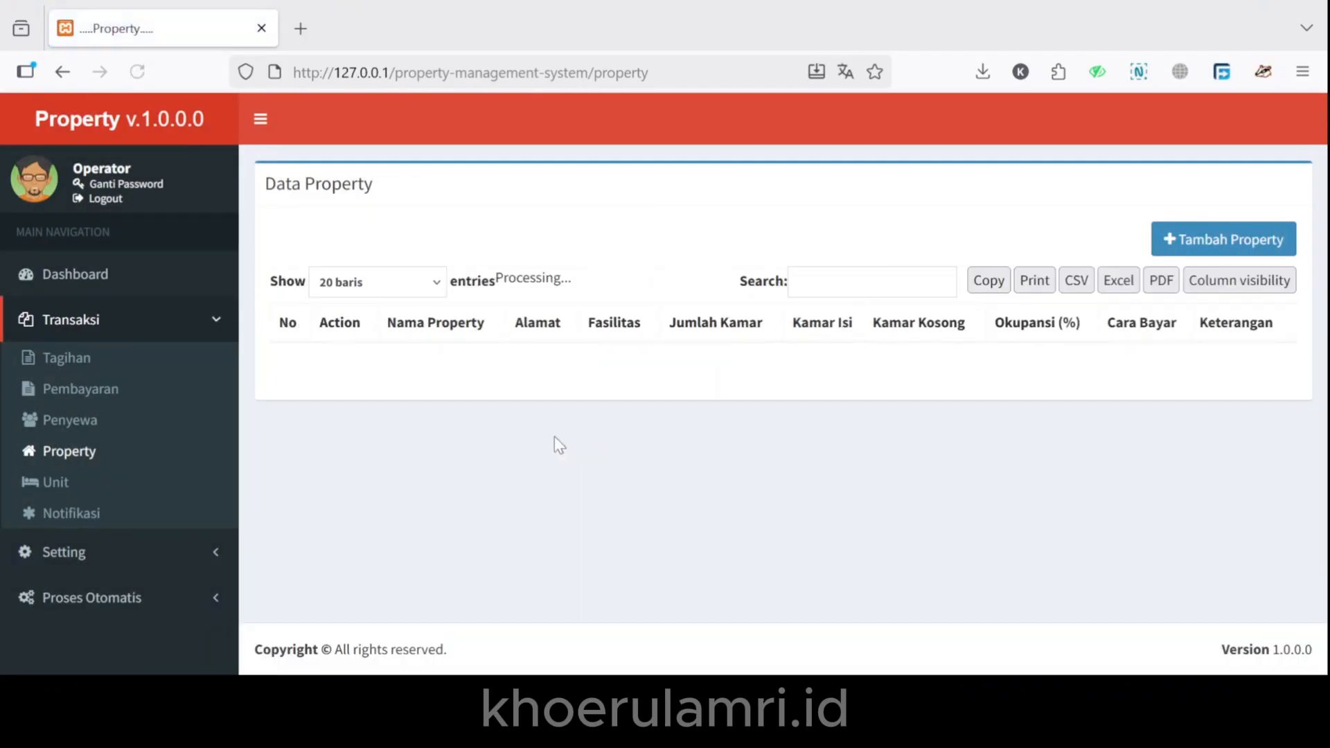
Sort the Unit list by Nama Unit and open a blank Tambah Unit form.
click(102, 483)
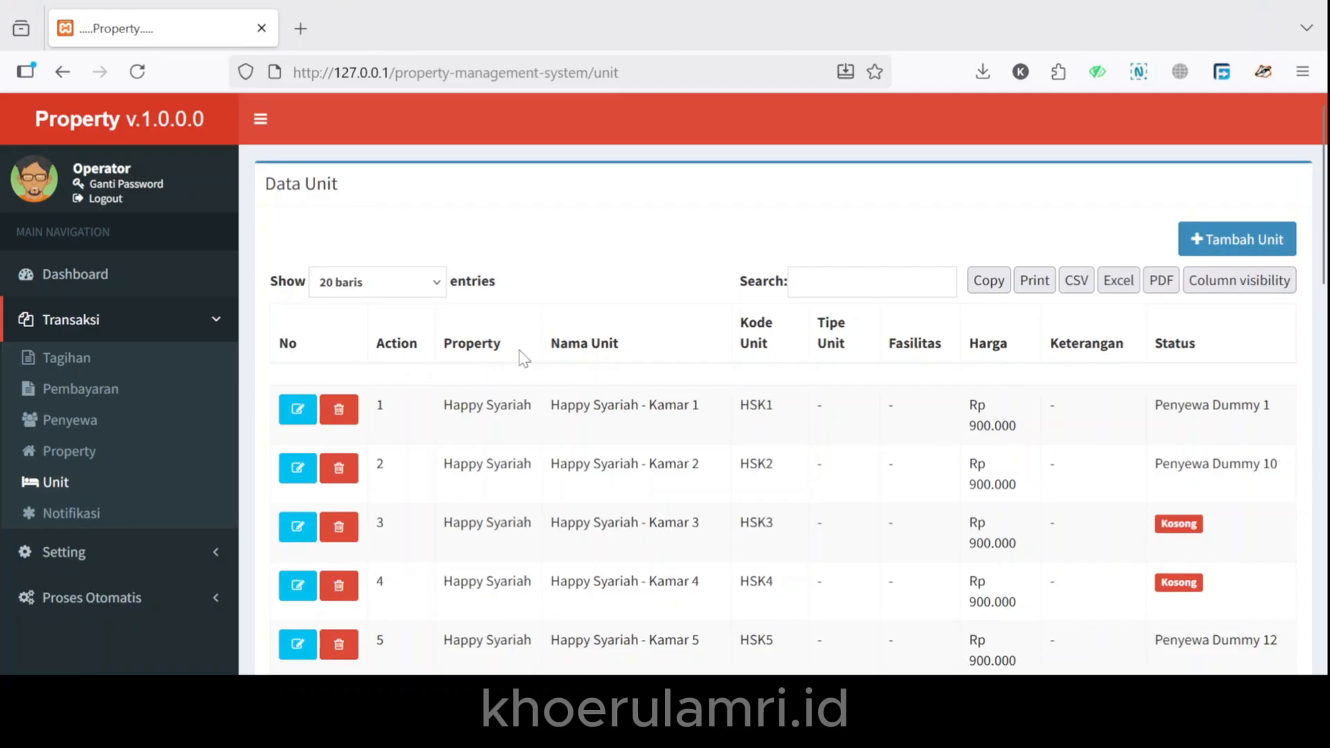
click(608, 344)
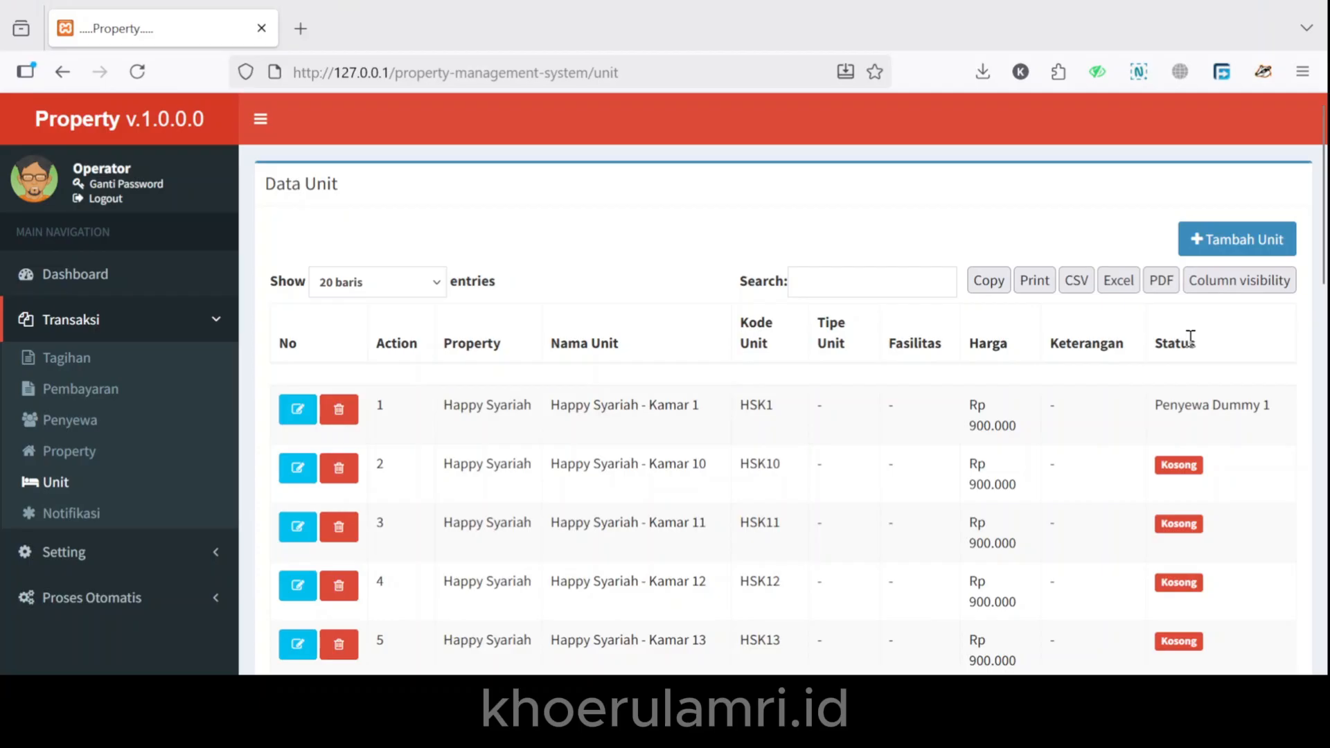
click(1203, 257)
click(584, 264)
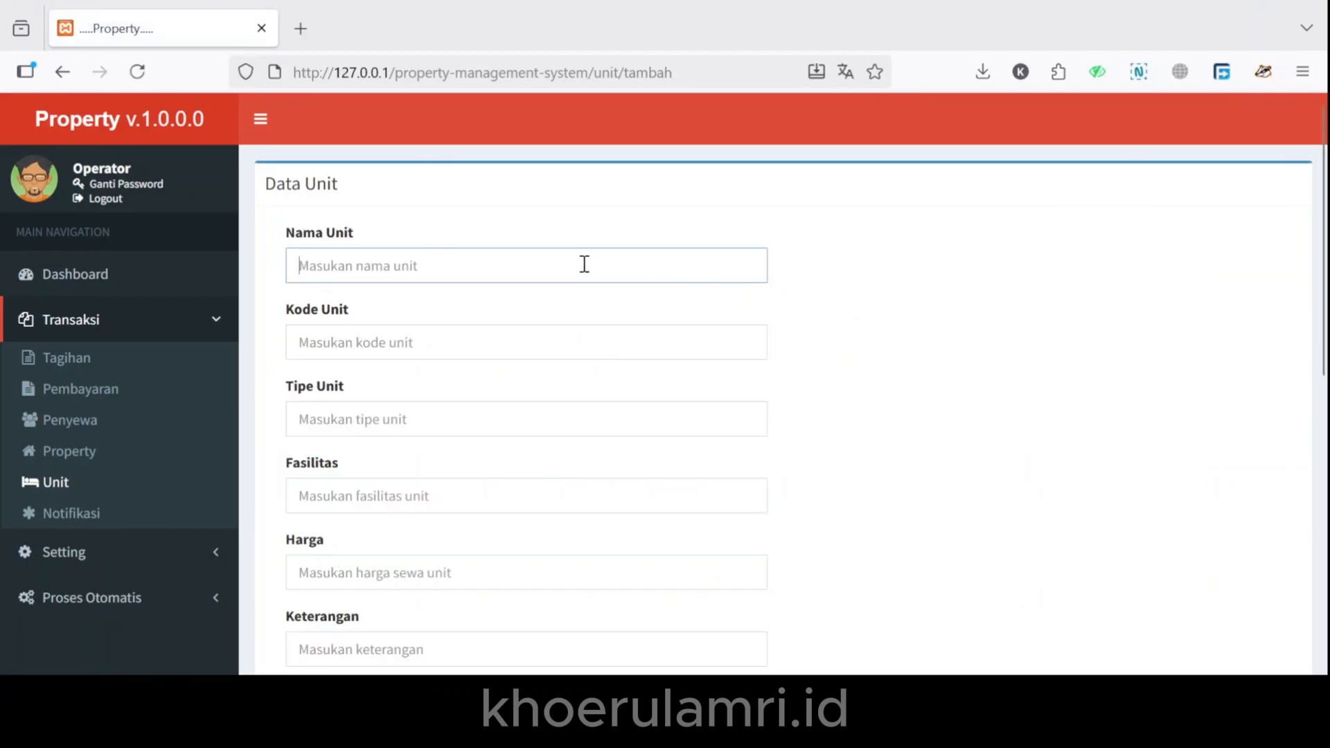
Enter unit name Nama Unit, code KMG1, facilities Full AC + Kamar Mandi Dalam, price 650.000, notes Keterangan.
text(Nama Unit)
click(388, 347)
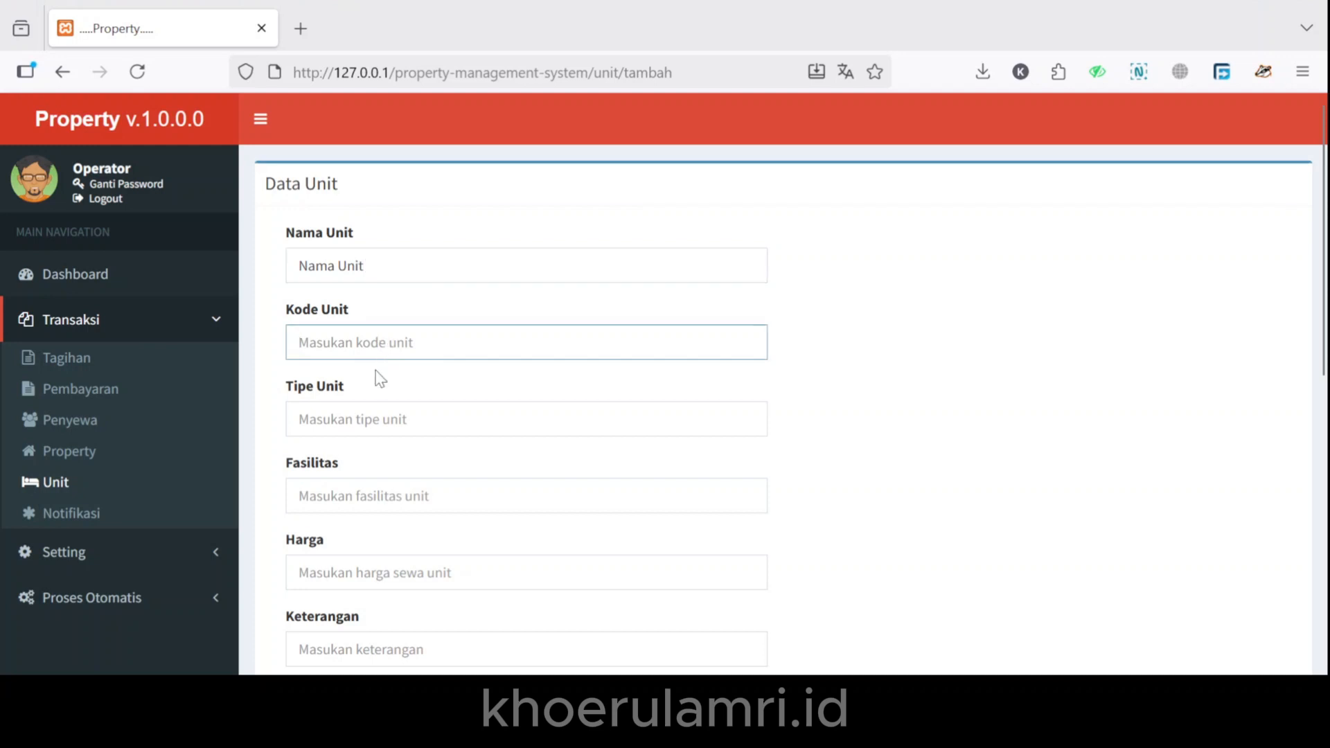
text(KMG1)
click(363, 414)
click(341, 496)
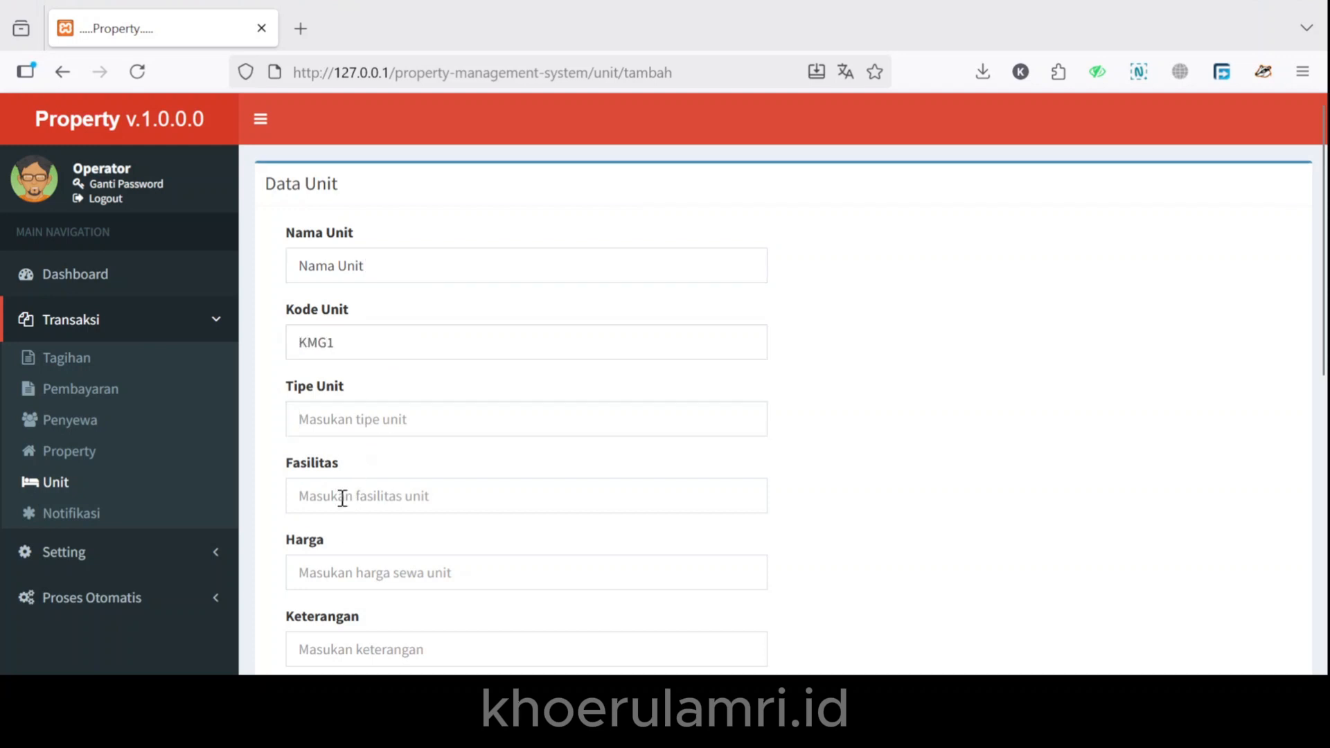
text(Full AC + Kamar Mandi Dalam)
click(340, 578)
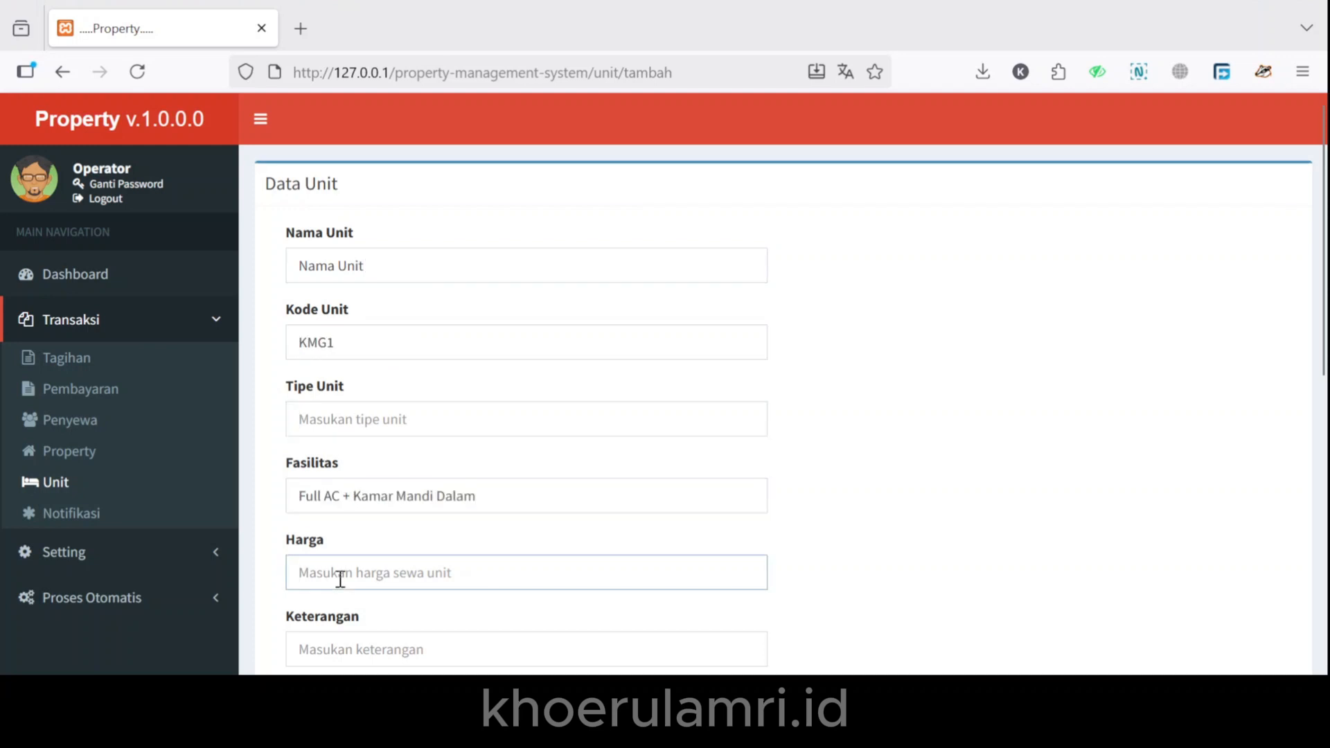
text(650.000)
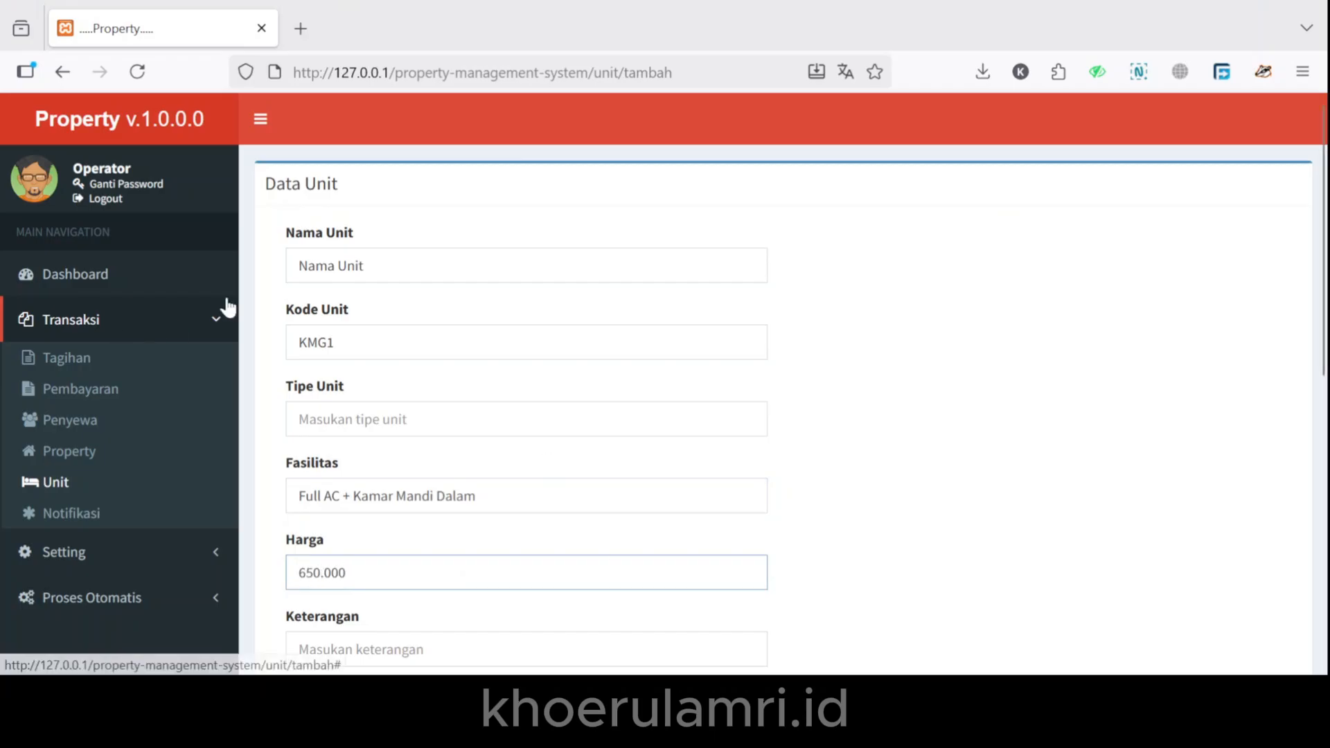
scroll(653, 630, down, 3)
click(415, 439)
text(Keterangan)
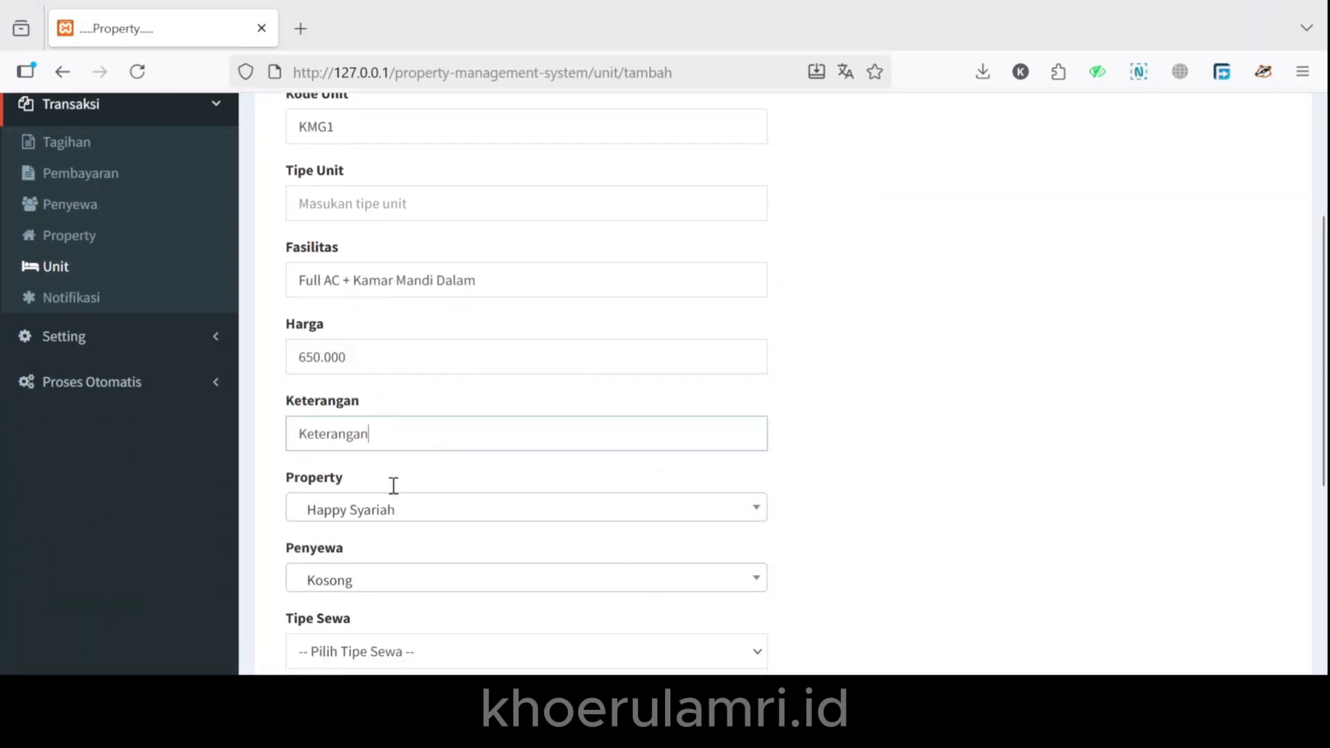
Assign the unit to property Kost Susi and tenant Penyewa Dummy 18.
click(394, 516)
scroll(399, 374, down, 1)
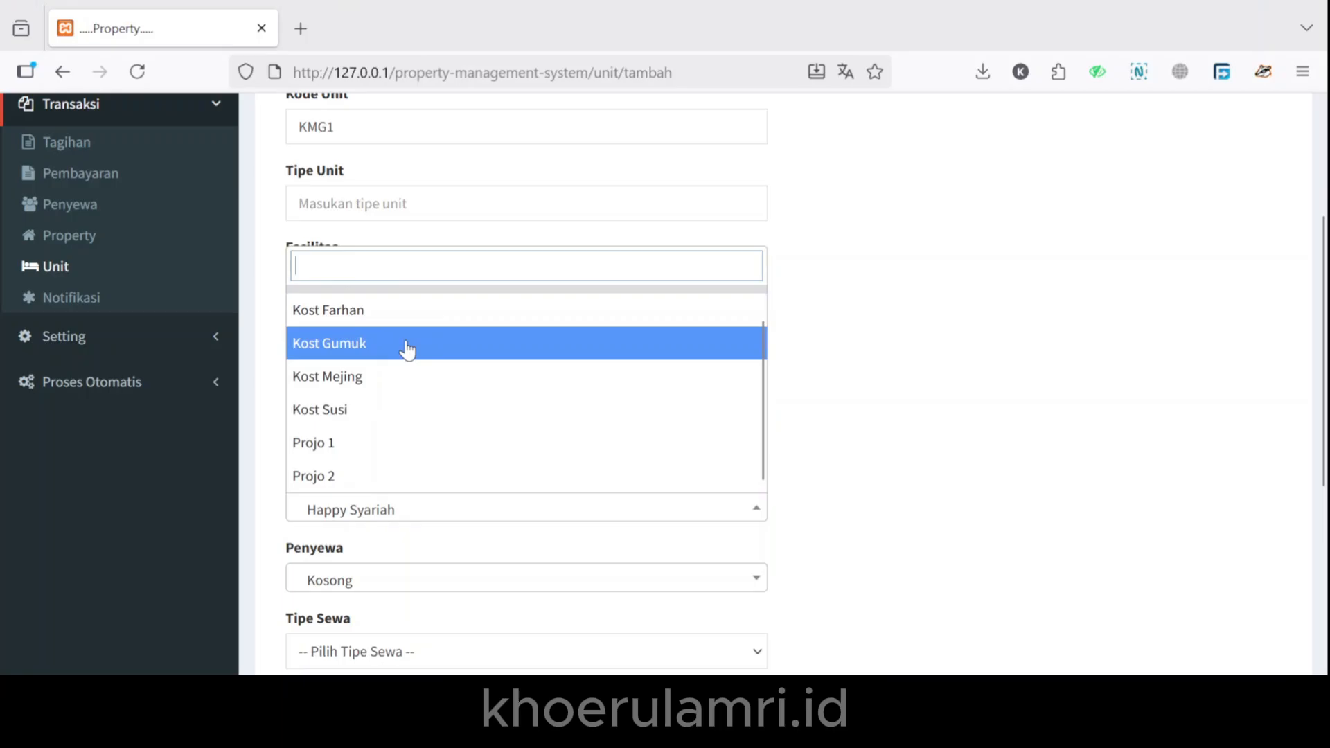
click(390, 419)
scroll(385, 499, down, 2)
click(388, 473)
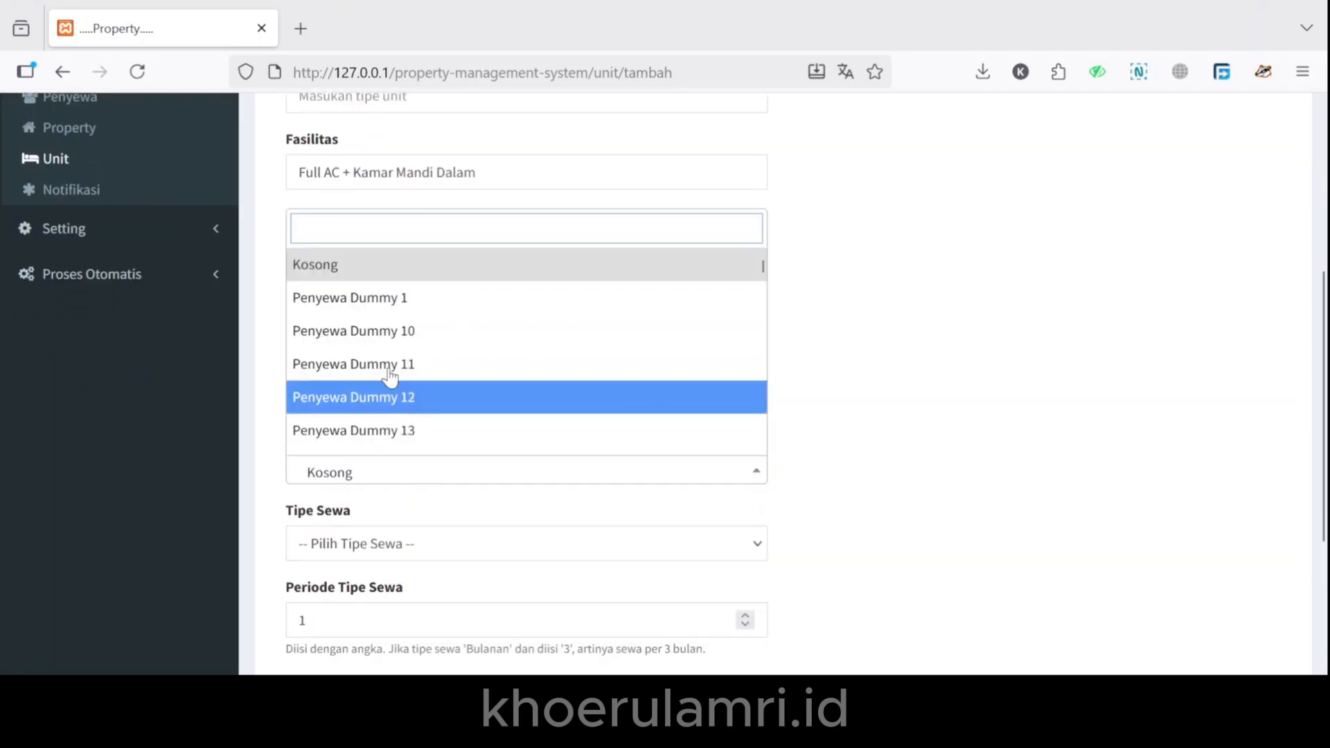
scroll(391, 381, down, 3)
click(405, 381)
Set the rental type to Bulanan, replacing the initially chosen Mingguan.
click(390, 530)
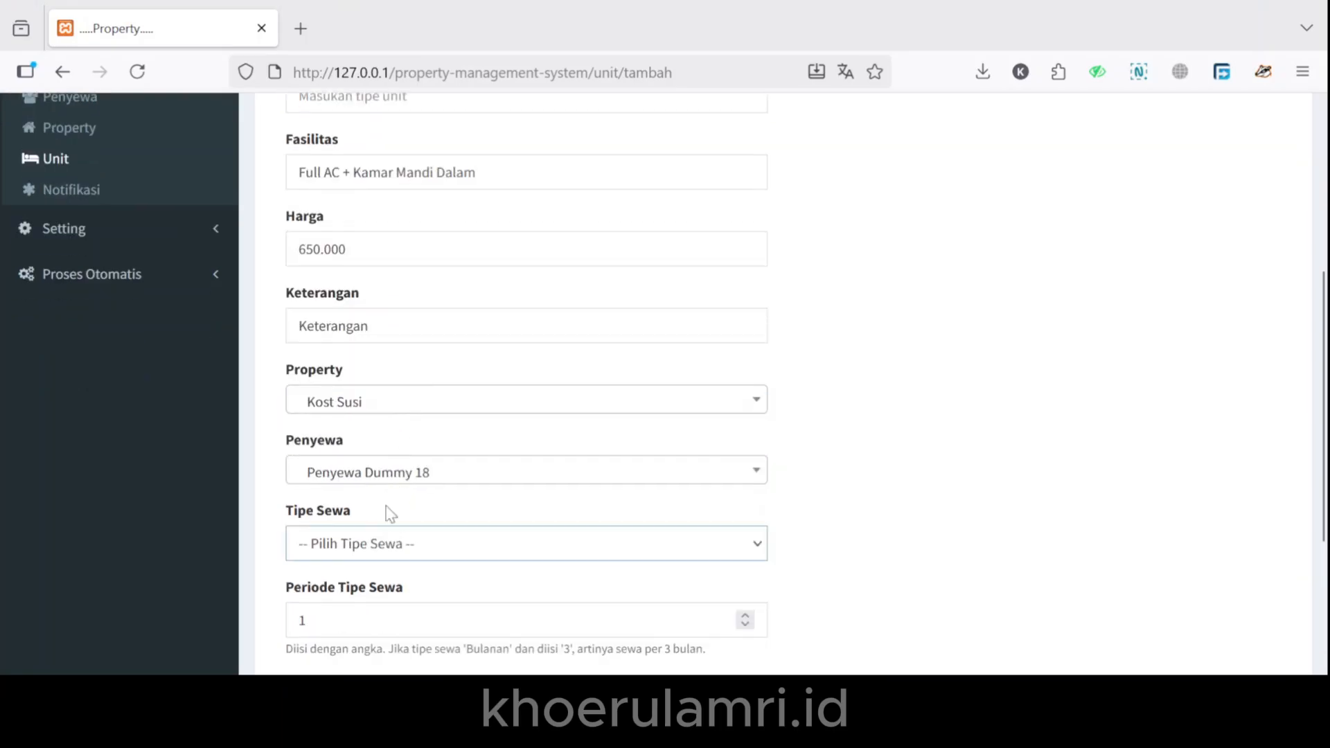
click(375, 461)
scroll(381, 538, down, 2)
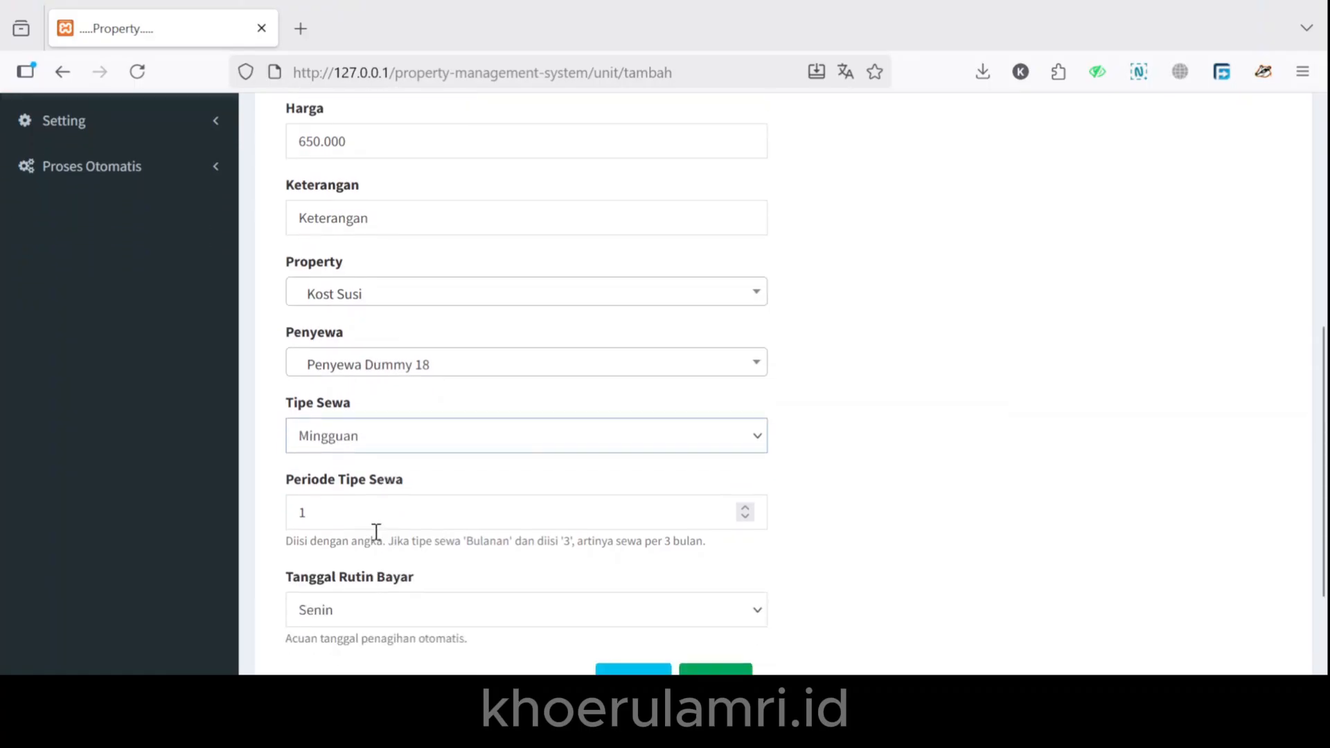
click(321, 521)
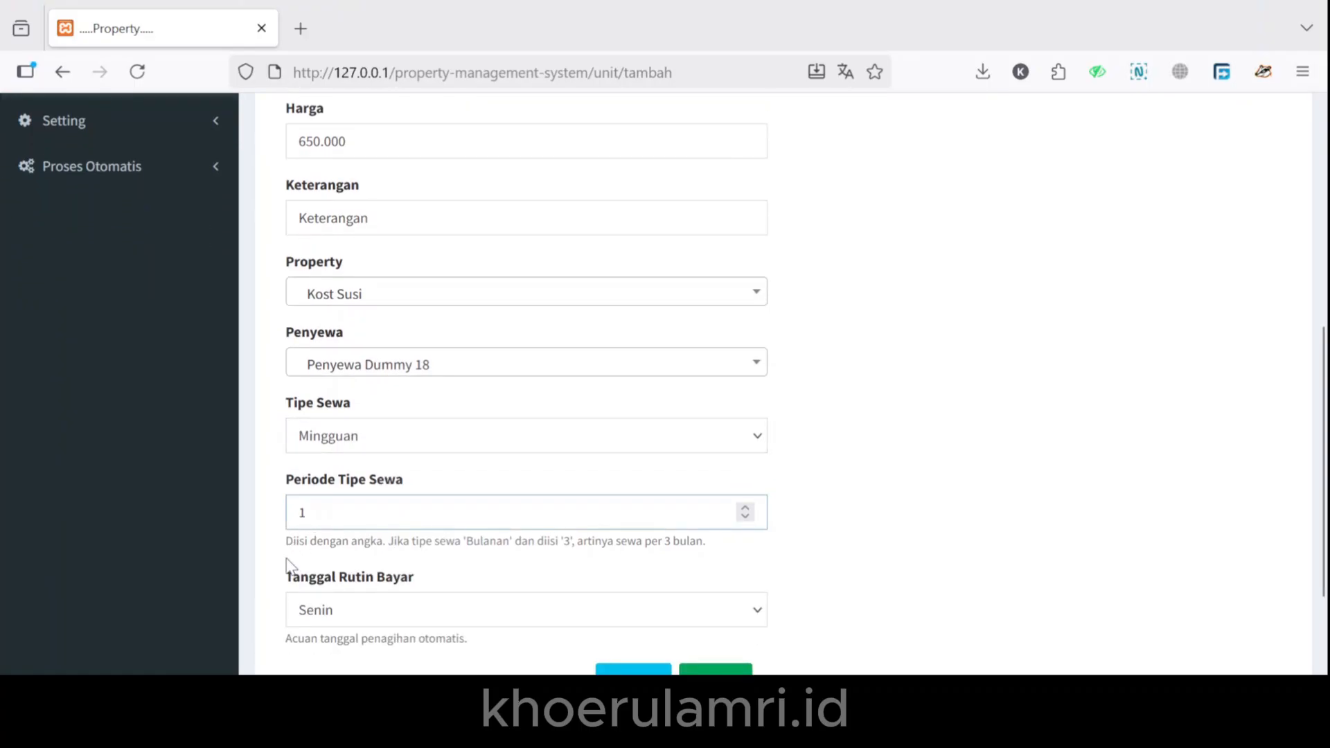
drag(293, 547, 605, 542)
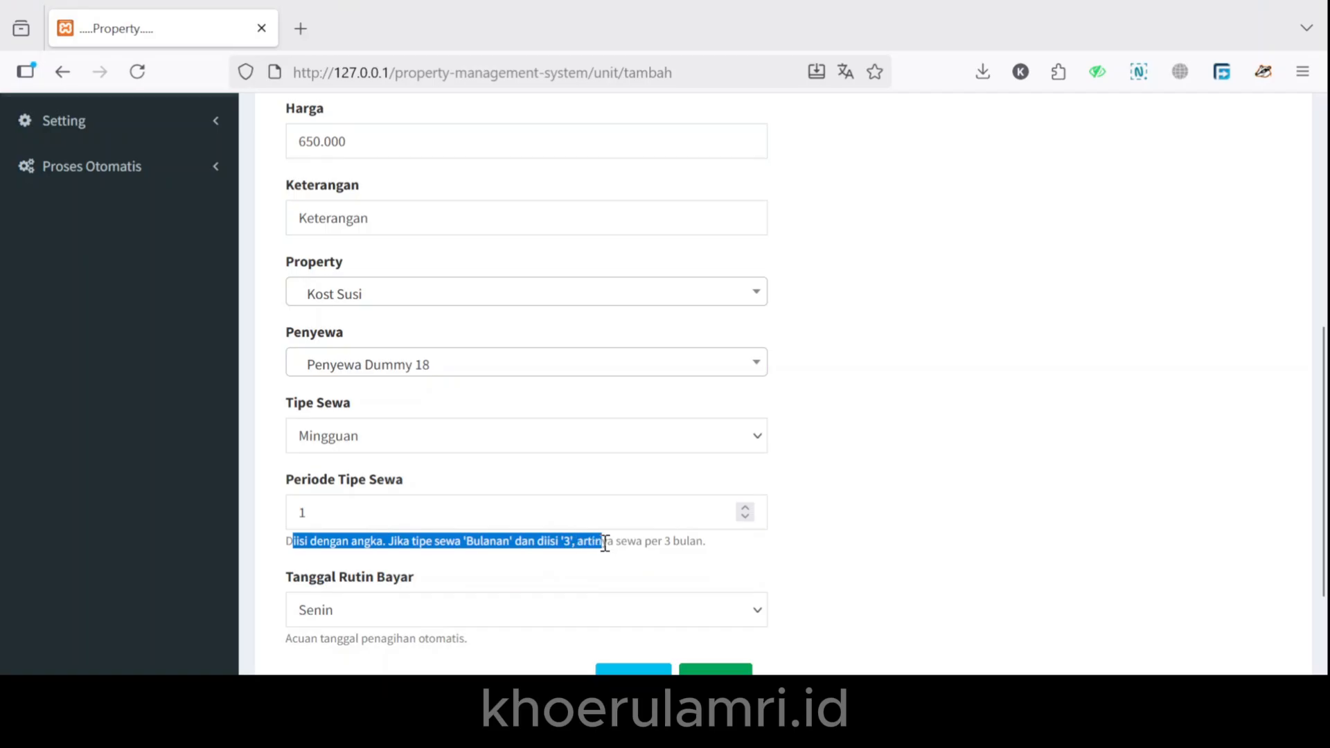
click(372, 440)
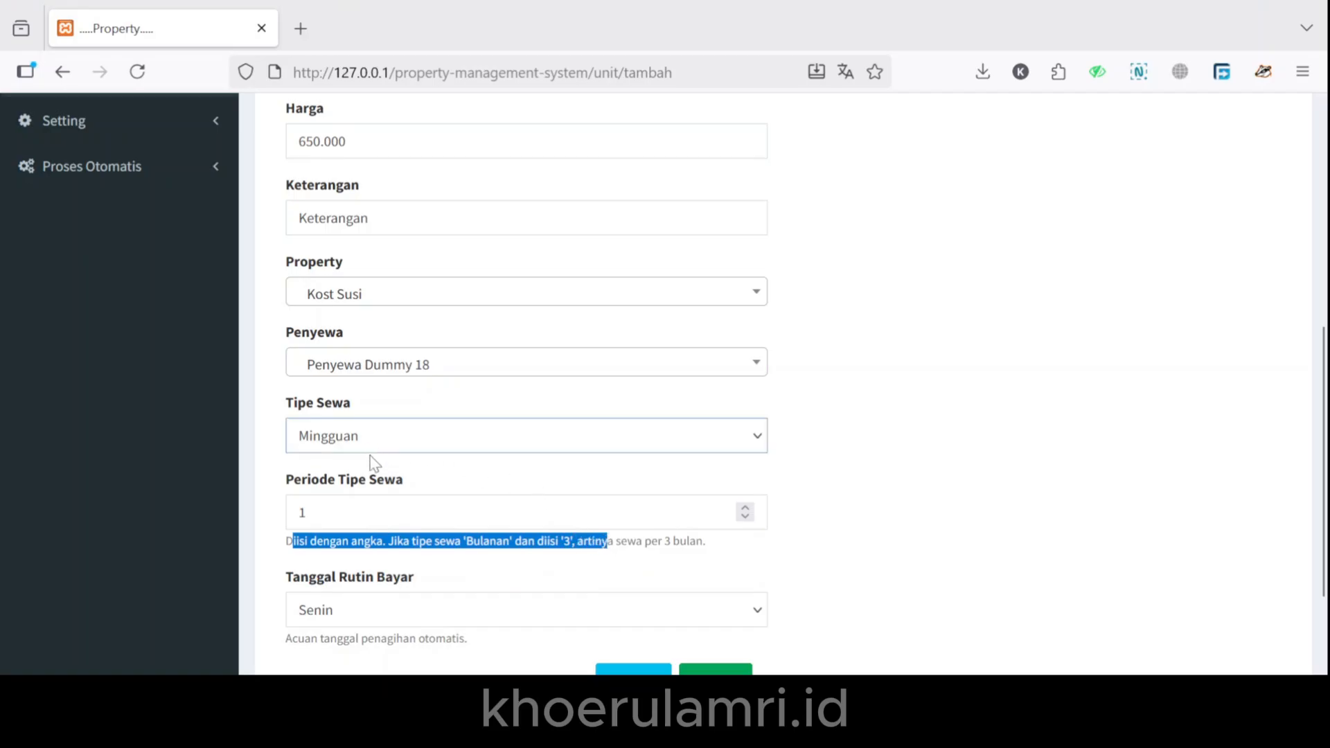
click(347, 550)
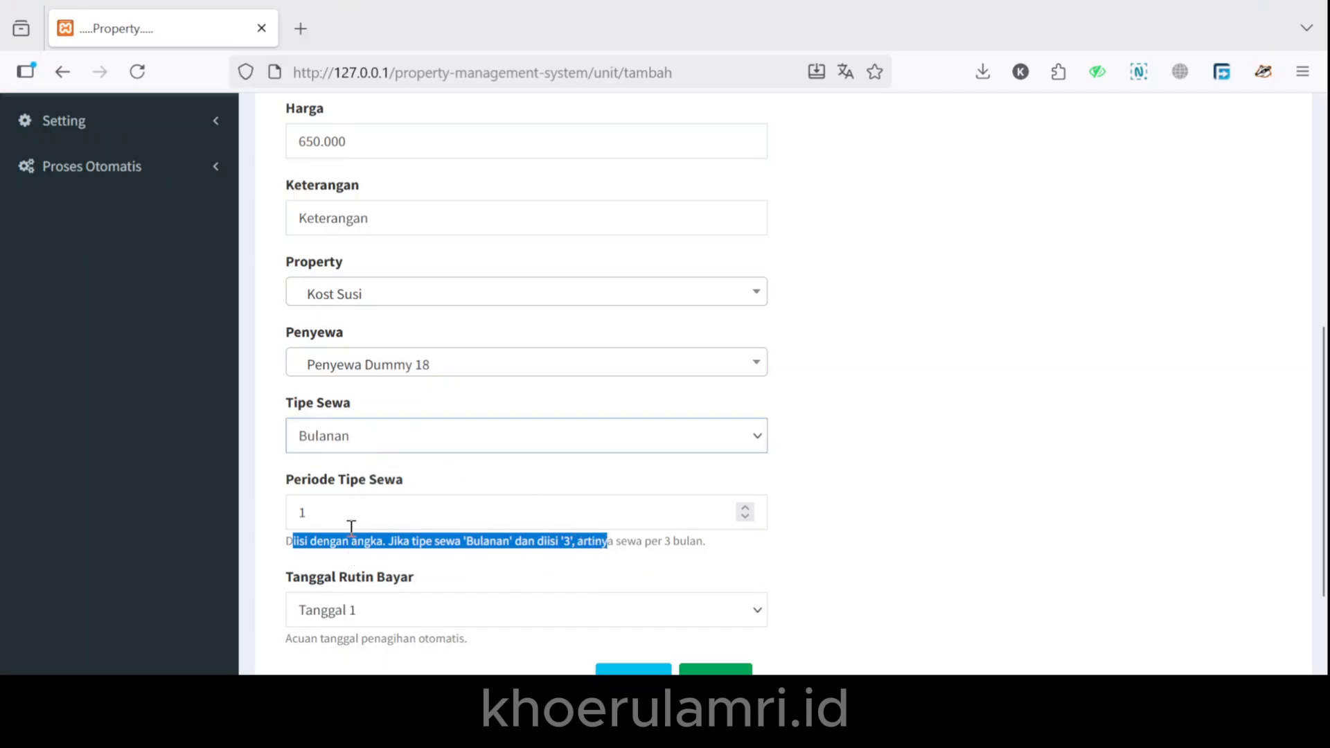
click(351, 527)
click(372, 568)
Set the billing day to Tanggal 20 and save the unit.
scroll(372, 575, down, 2)
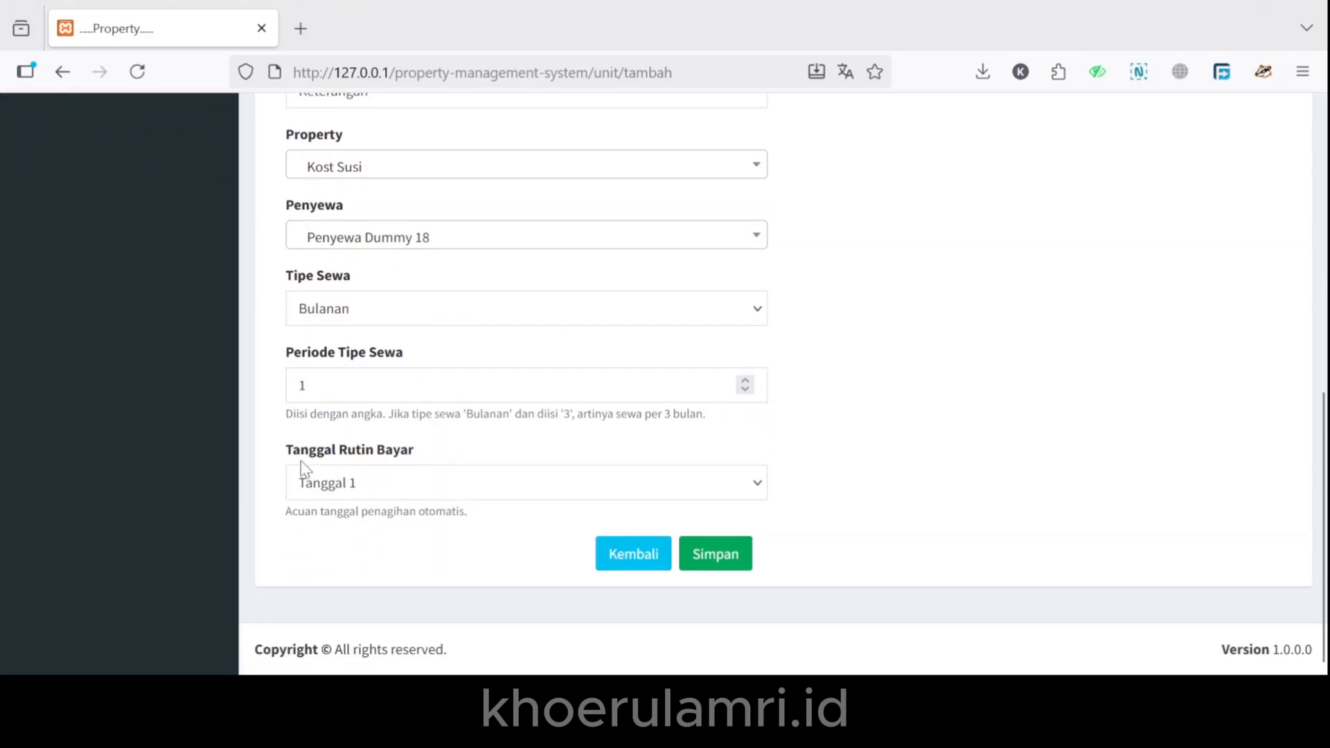
click(371, 491)
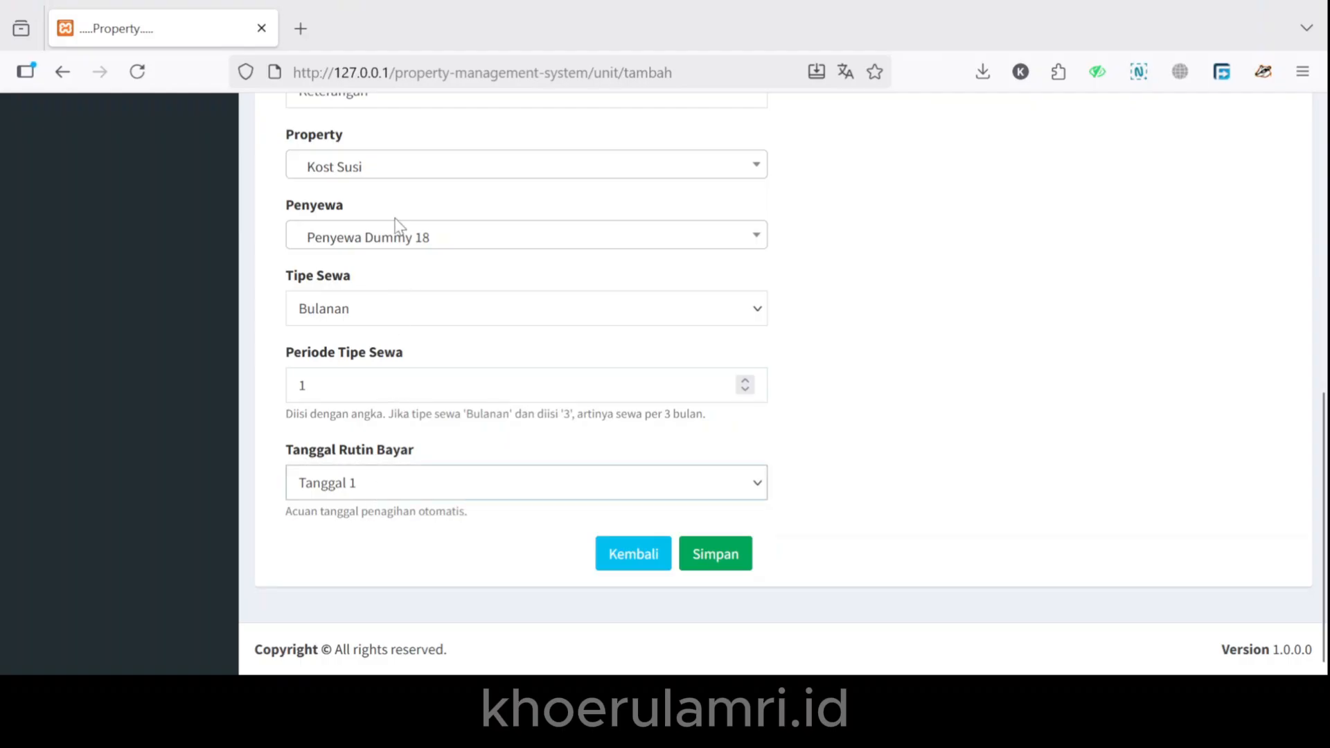
click(388, 195)
click(521, 532)
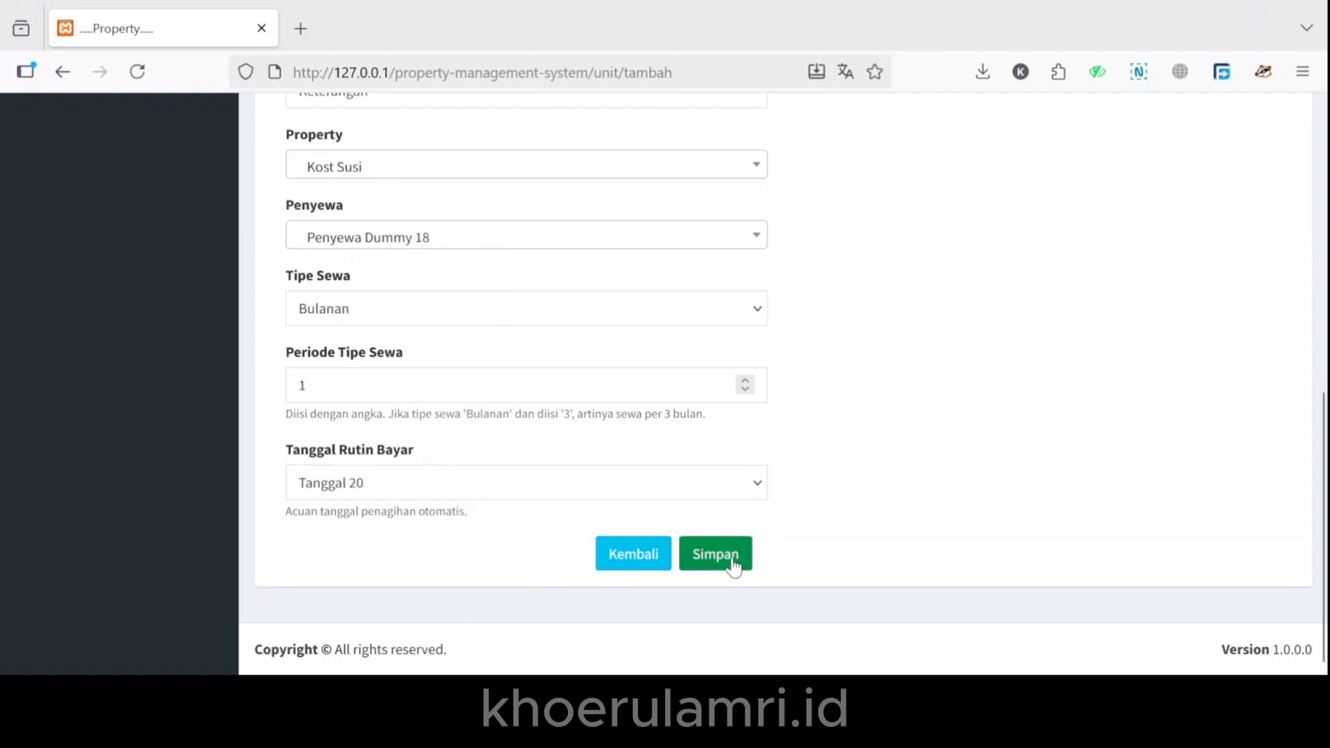
drag(484, 521, 360, 513)
click(476, 534)
click(737, 570)
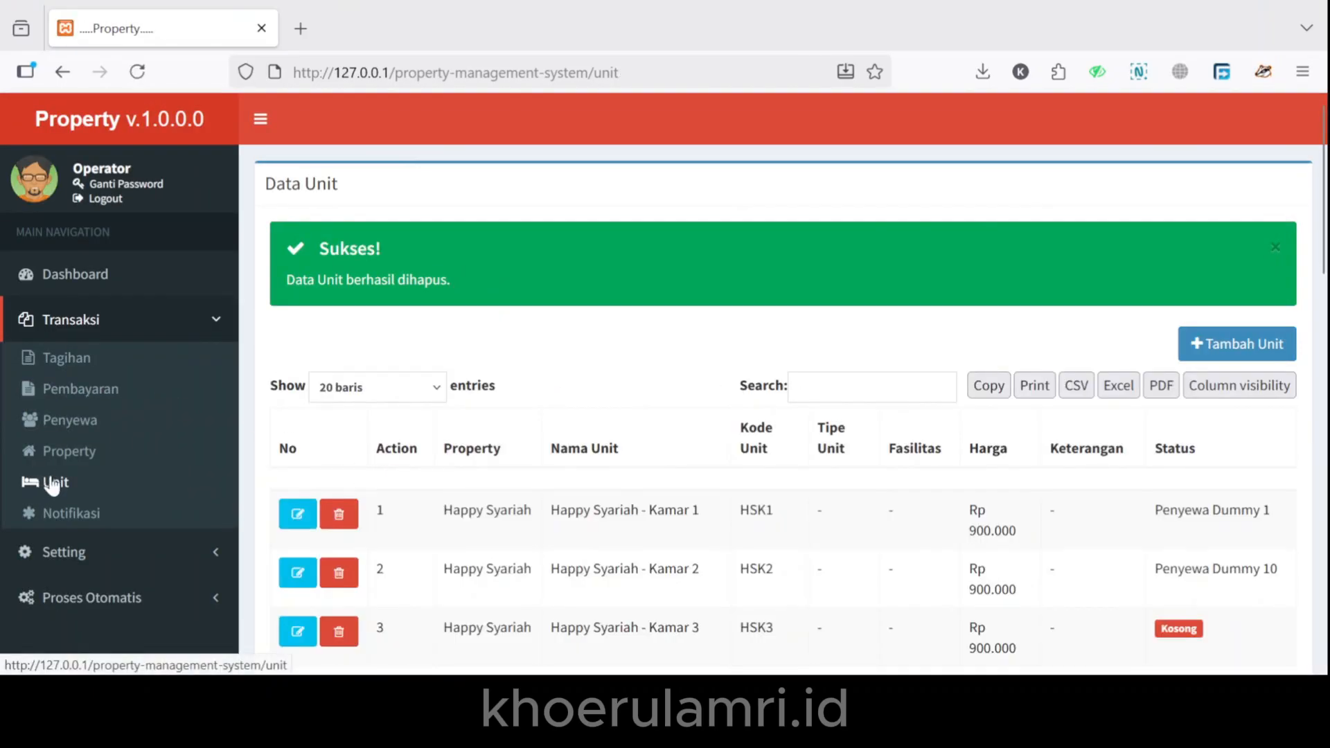
Start a new tenant in Penyewa, entering the tenant's name and phone number.
click(54, 421)
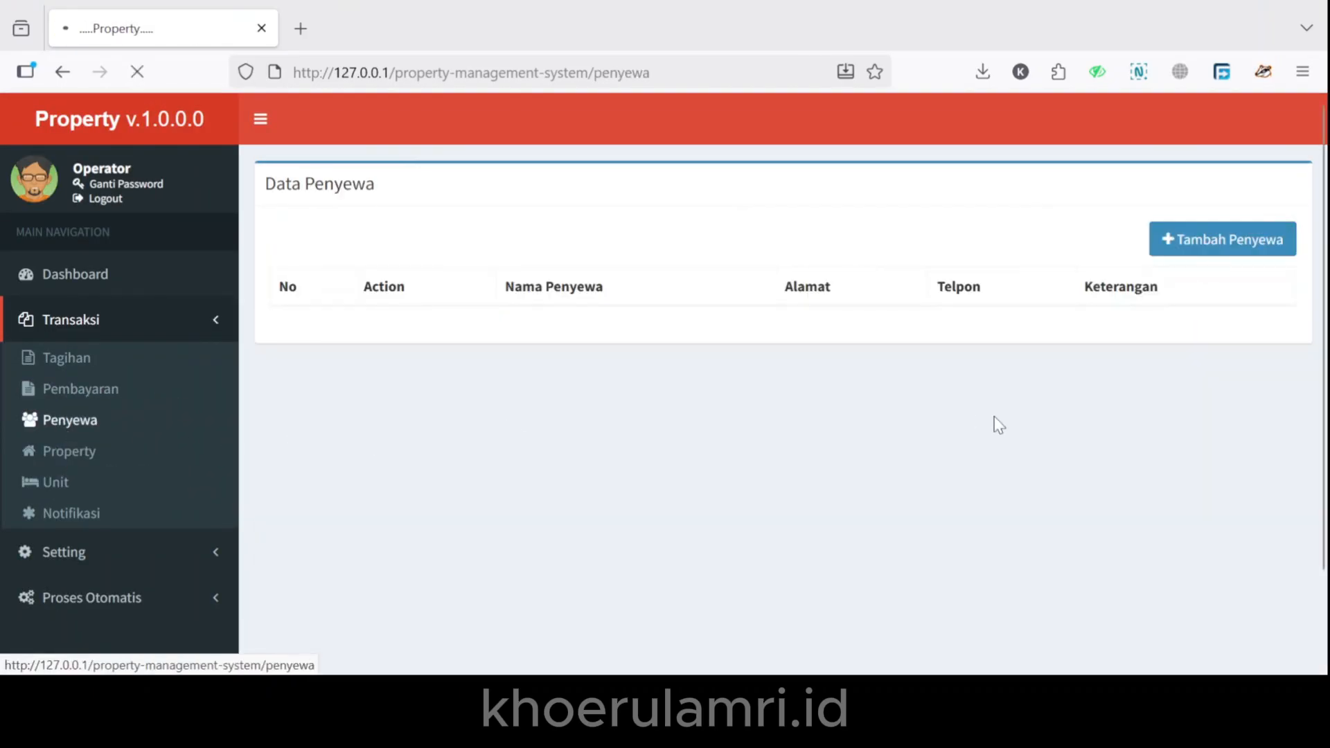
click(1184, 240)
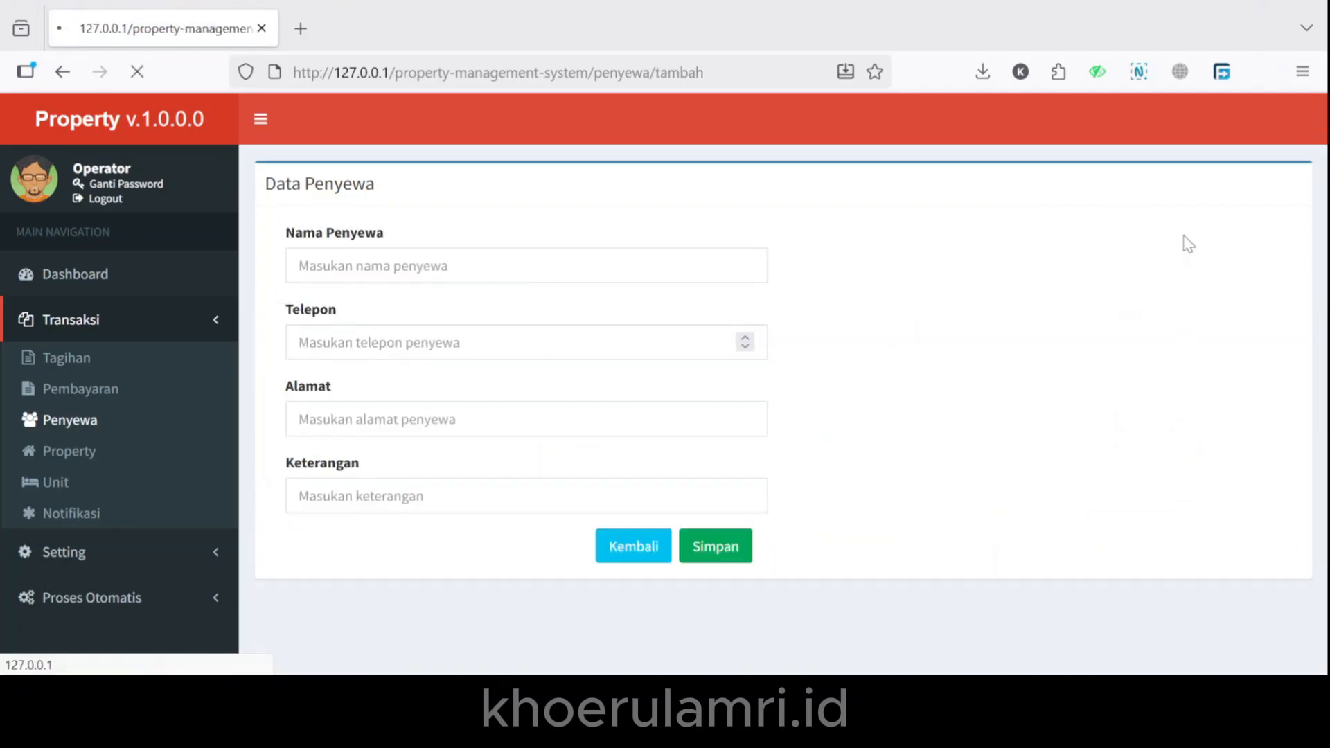
text(Amri)
click(334, 342)
text(08645)
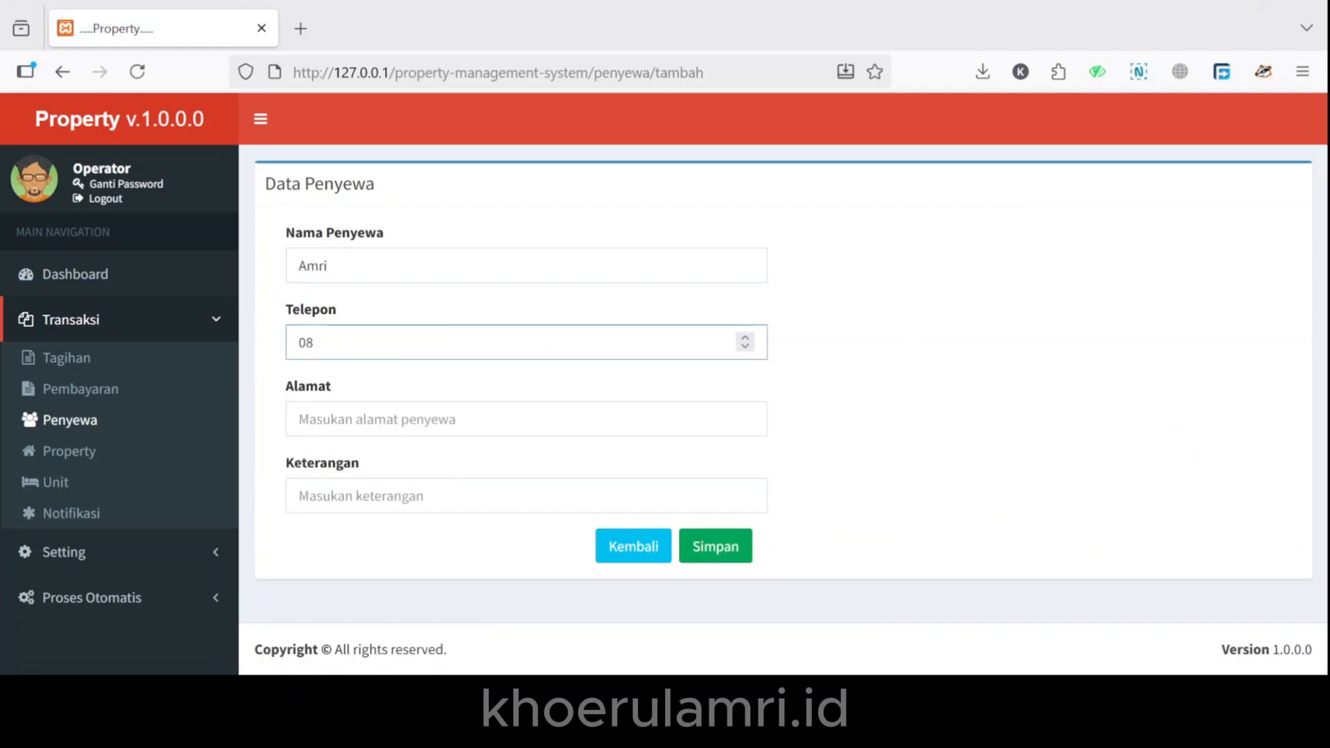
key(BackSpace)
key(BackSpace)
key(BackSpace)
key(BackSpace)
key(BackSpace)
Add the tenant's street address and note Keterangan, then save and dismiss the confirmation.
click(404, 418)
text(Jl. Dummy Alamat No. 12)
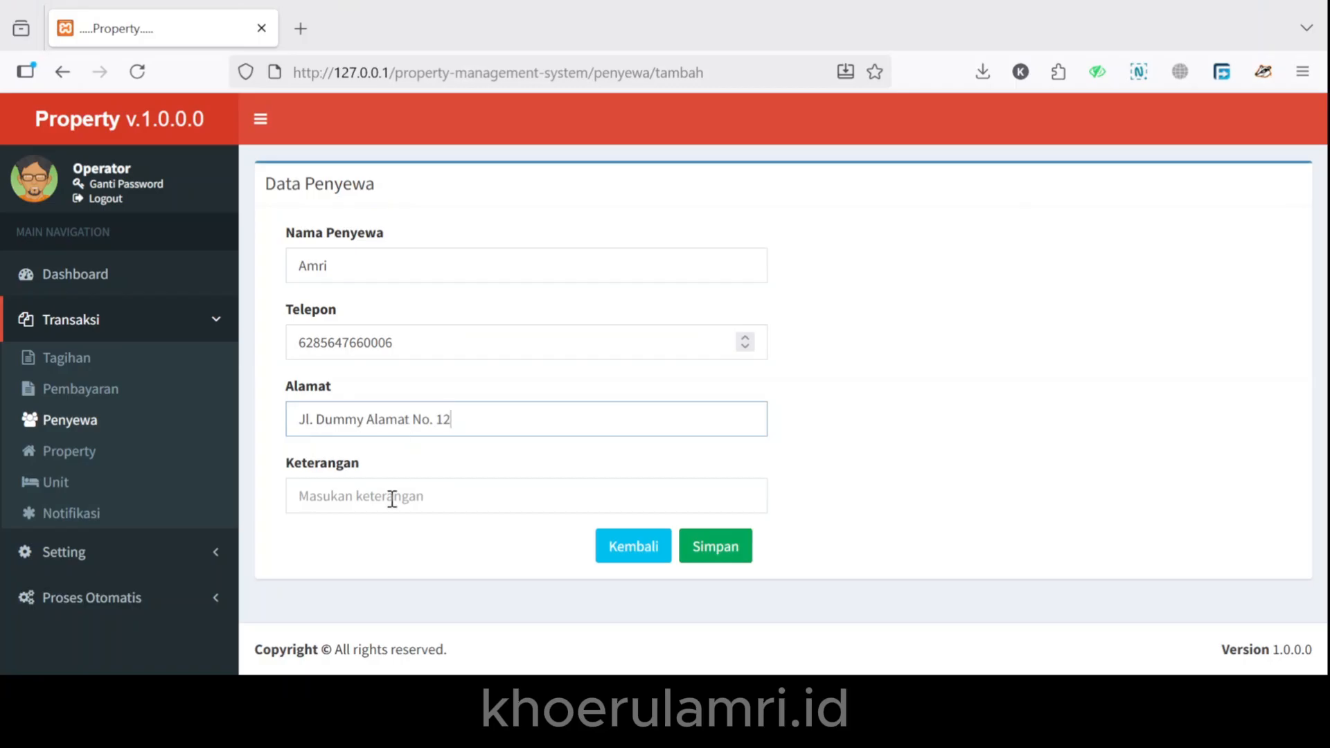
click(392, 499)
text(Keterangan)
click(880, 530)
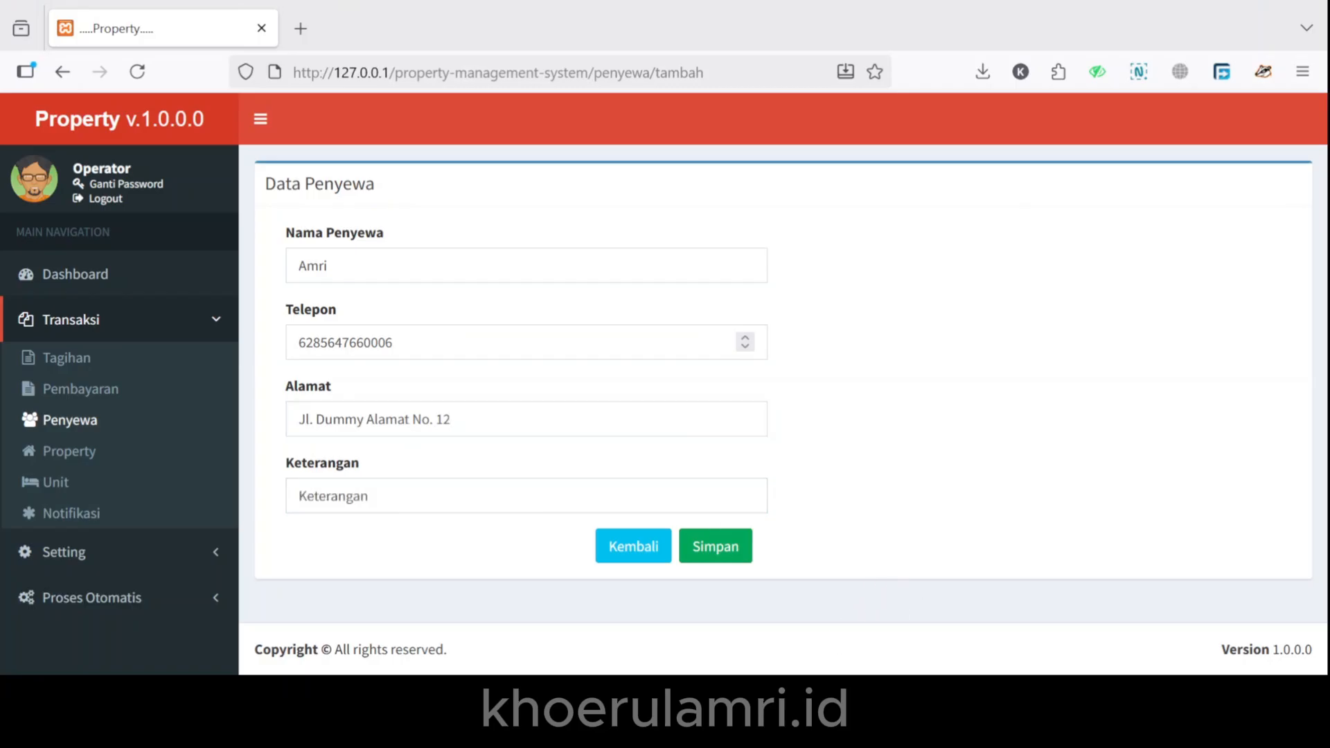
click(717, 552)
key(Return)
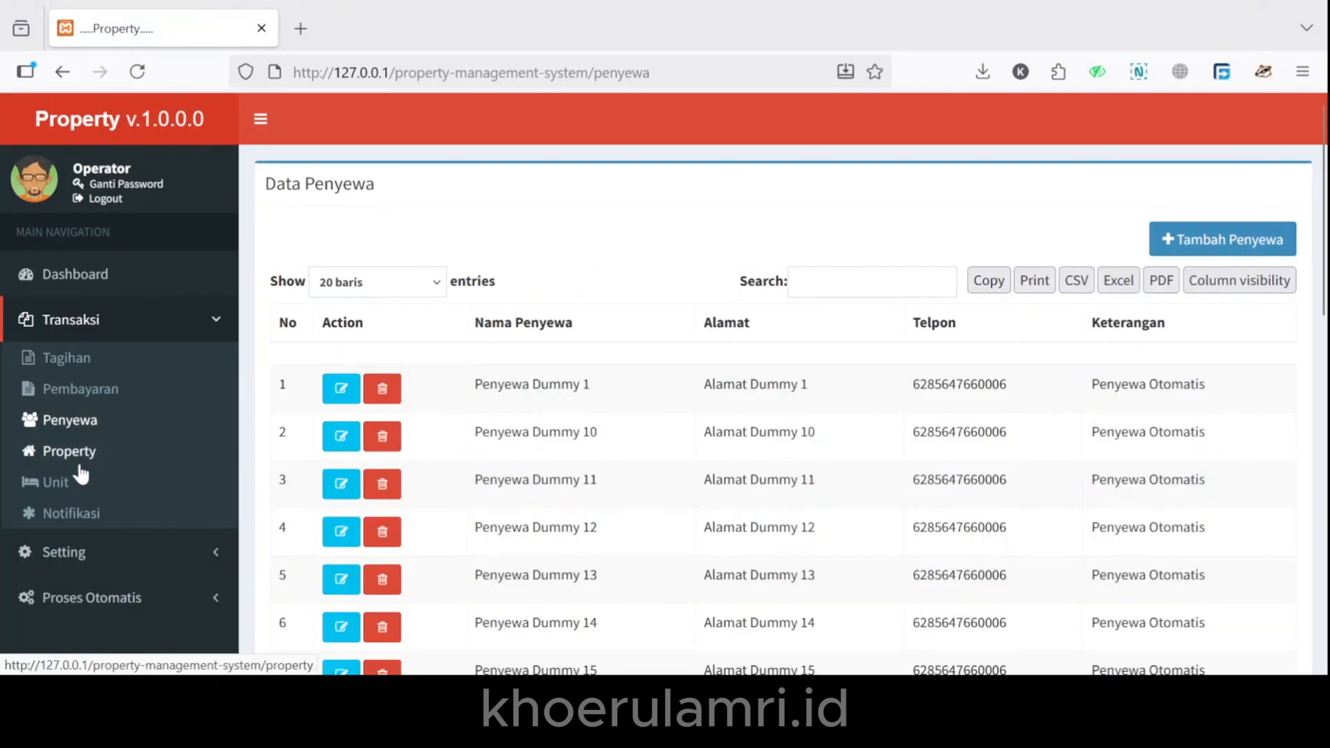
Go to the Tagihan bill list and open the Tambah Tagihan form.
click(104, 365)
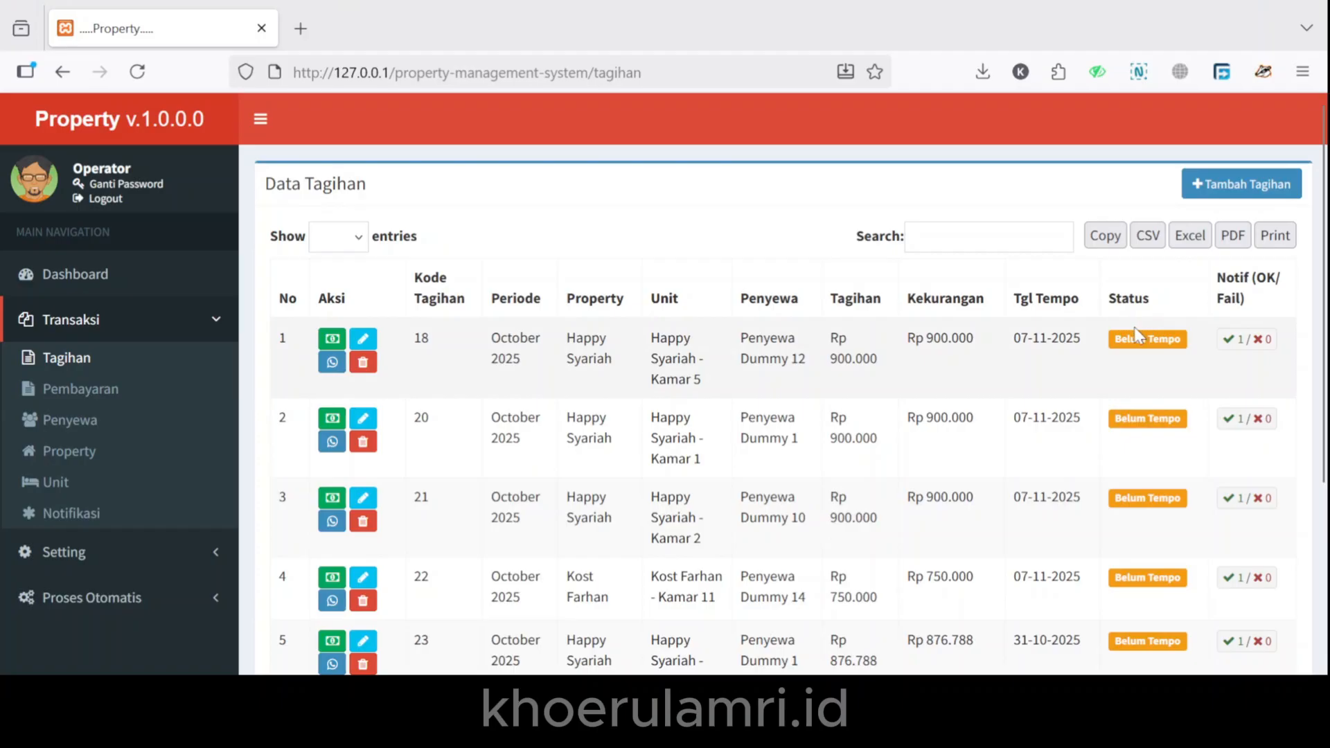
click(1187, 195)
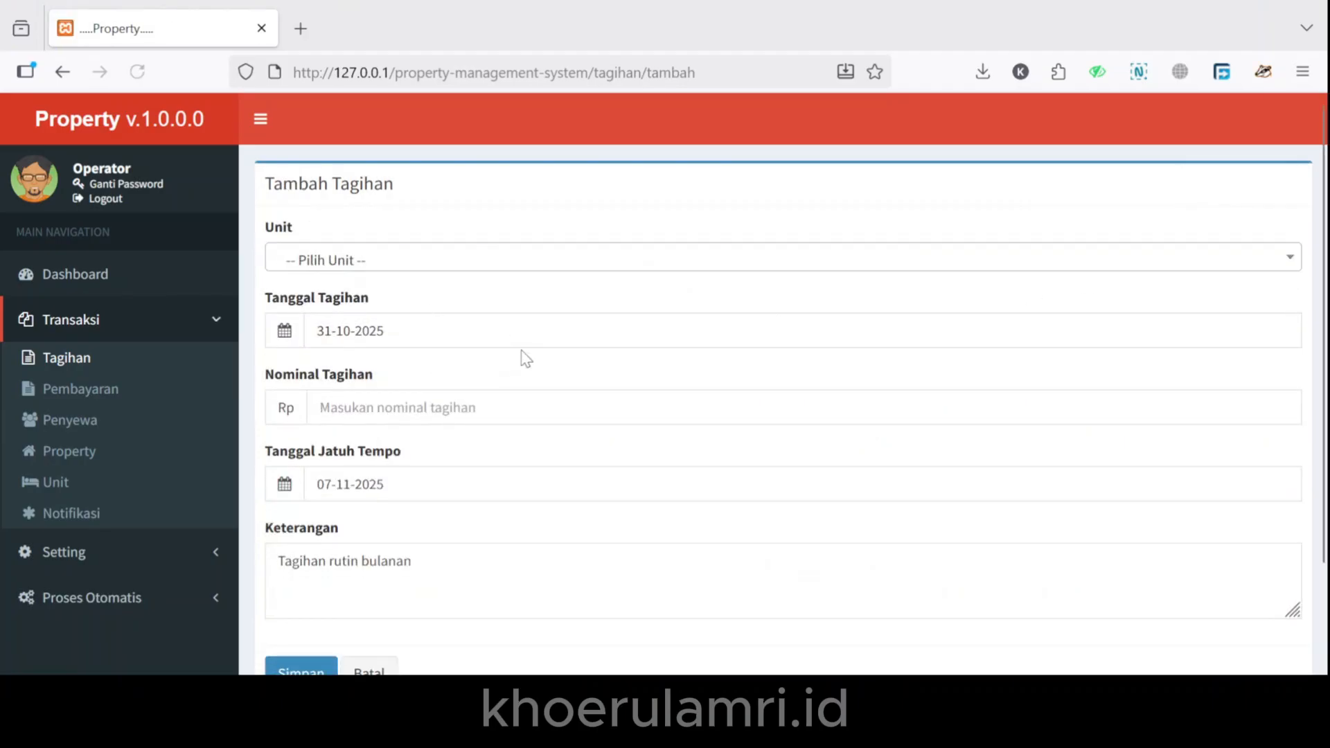
Save the bill dated 31-10-2025 for 100.000 and send its notification.
click(475, 336)
click(468, 560)
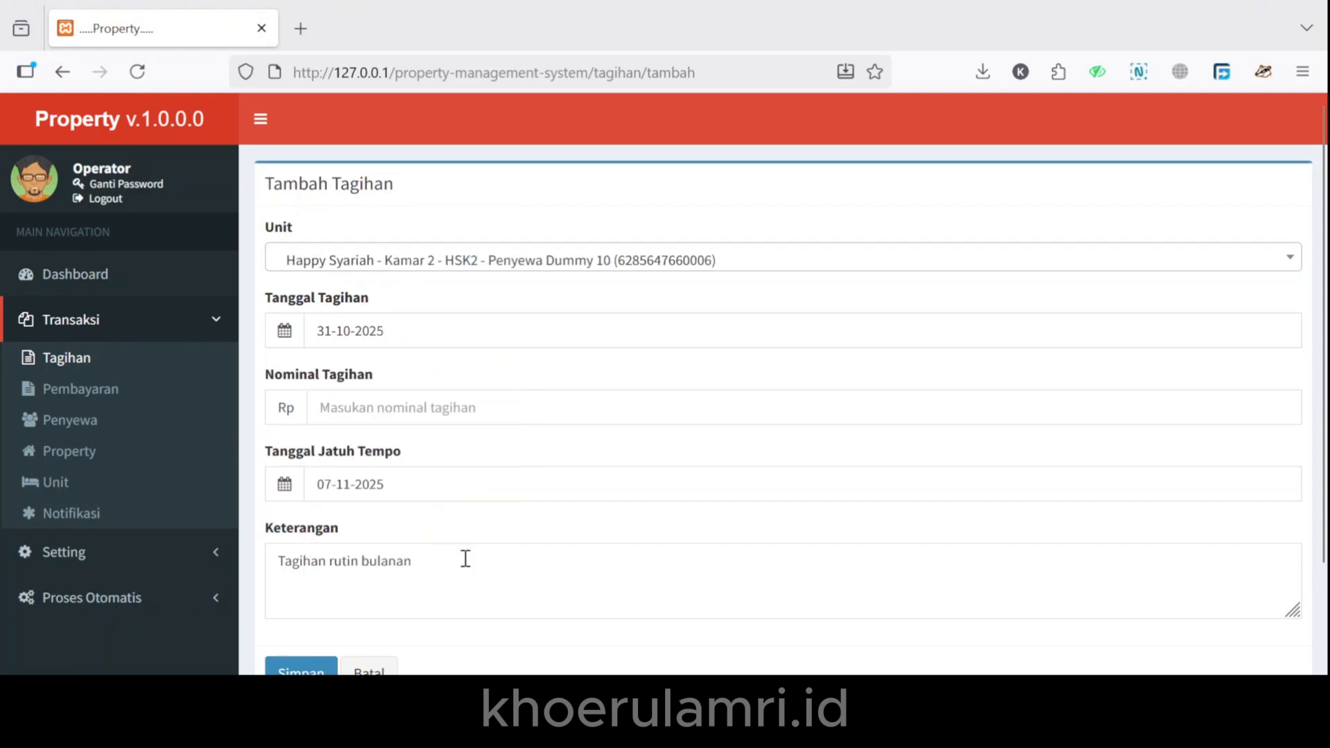
click(460, 409)
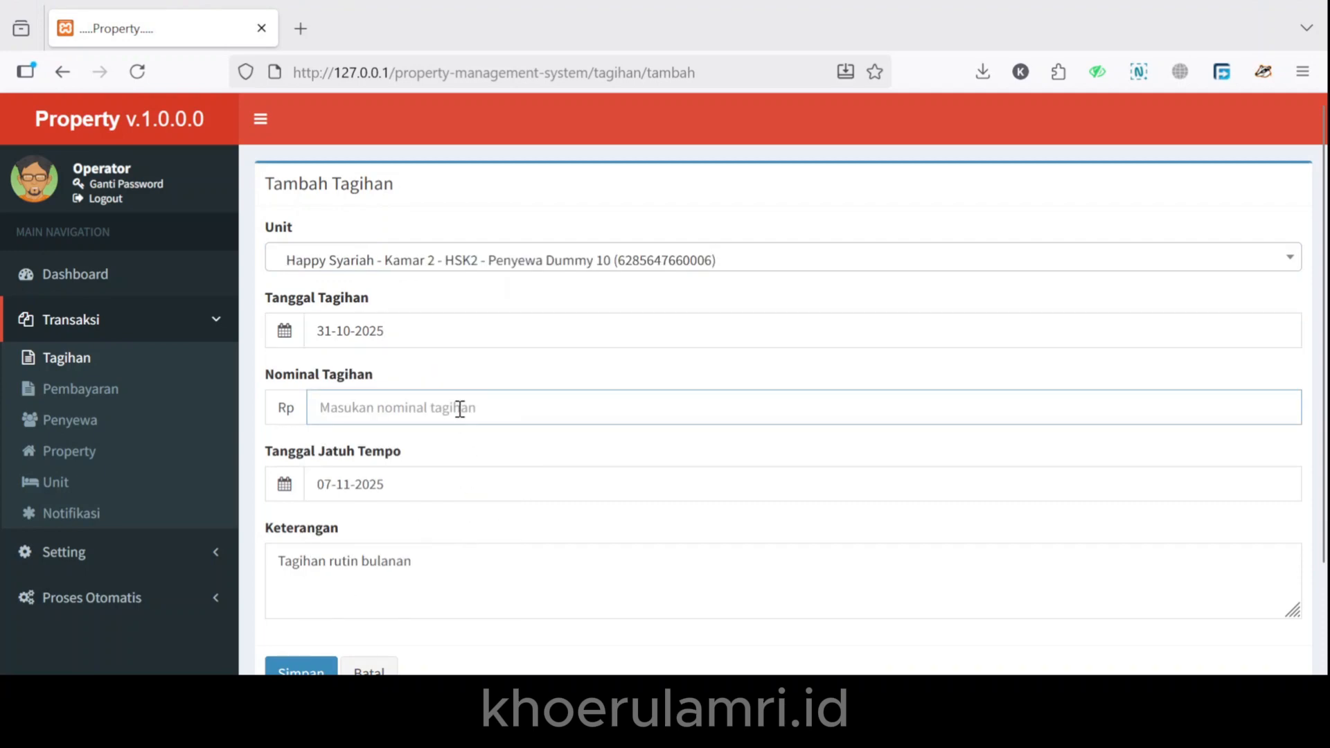
text(100000000)
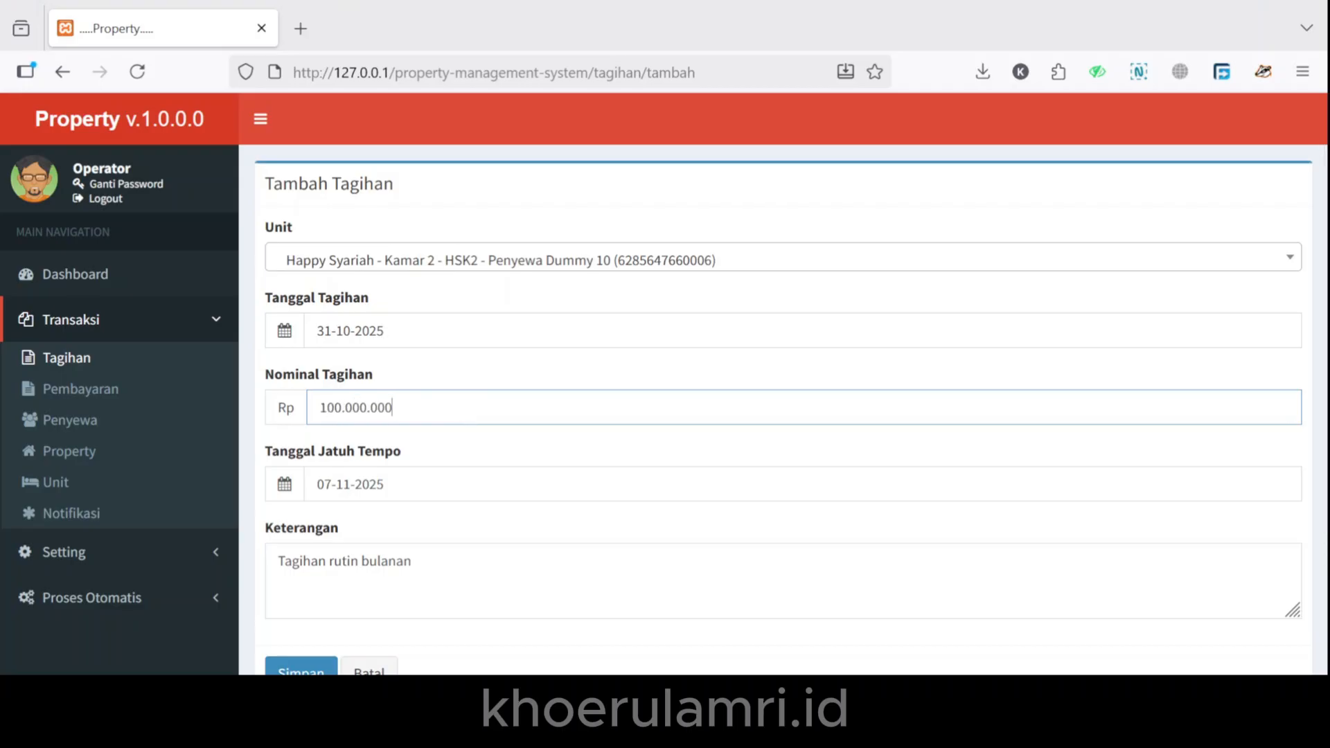
key(BackSpace)
key(BackSpace)
key(BackSpace)
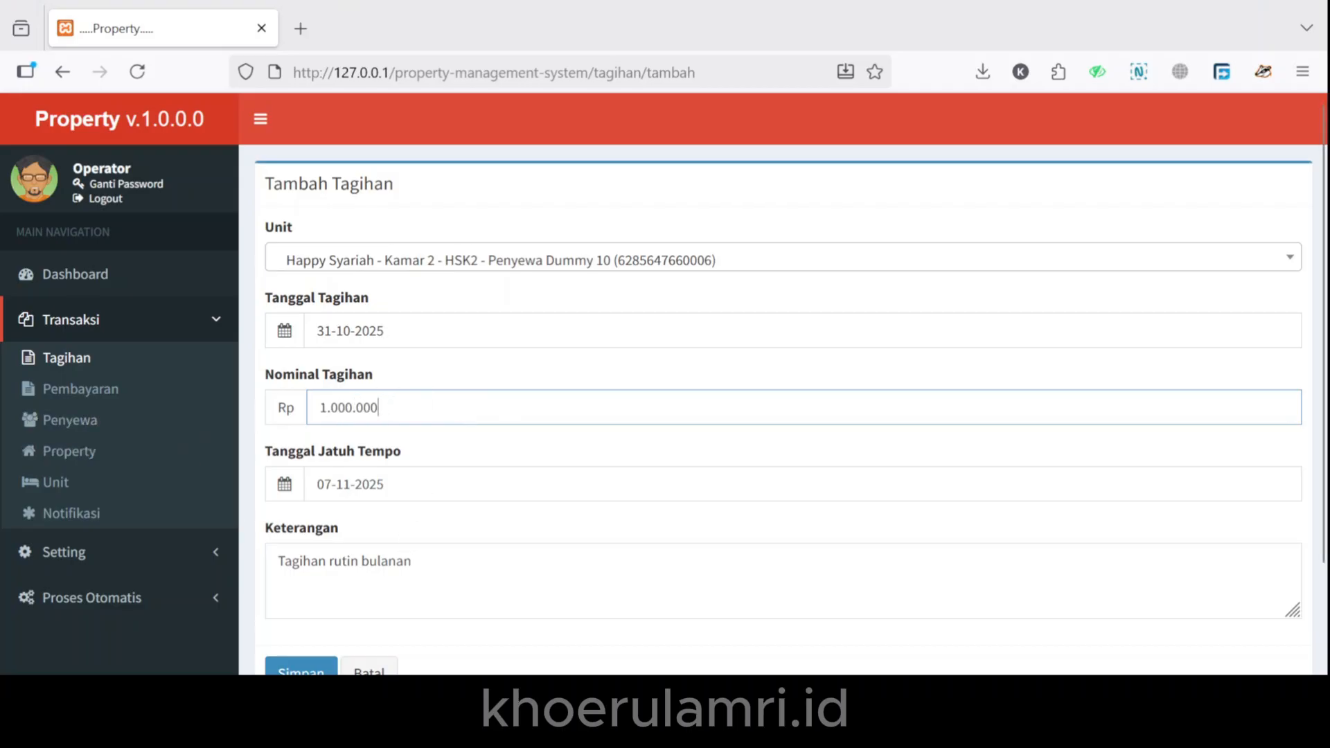
scroll(294, 573, down, 2)
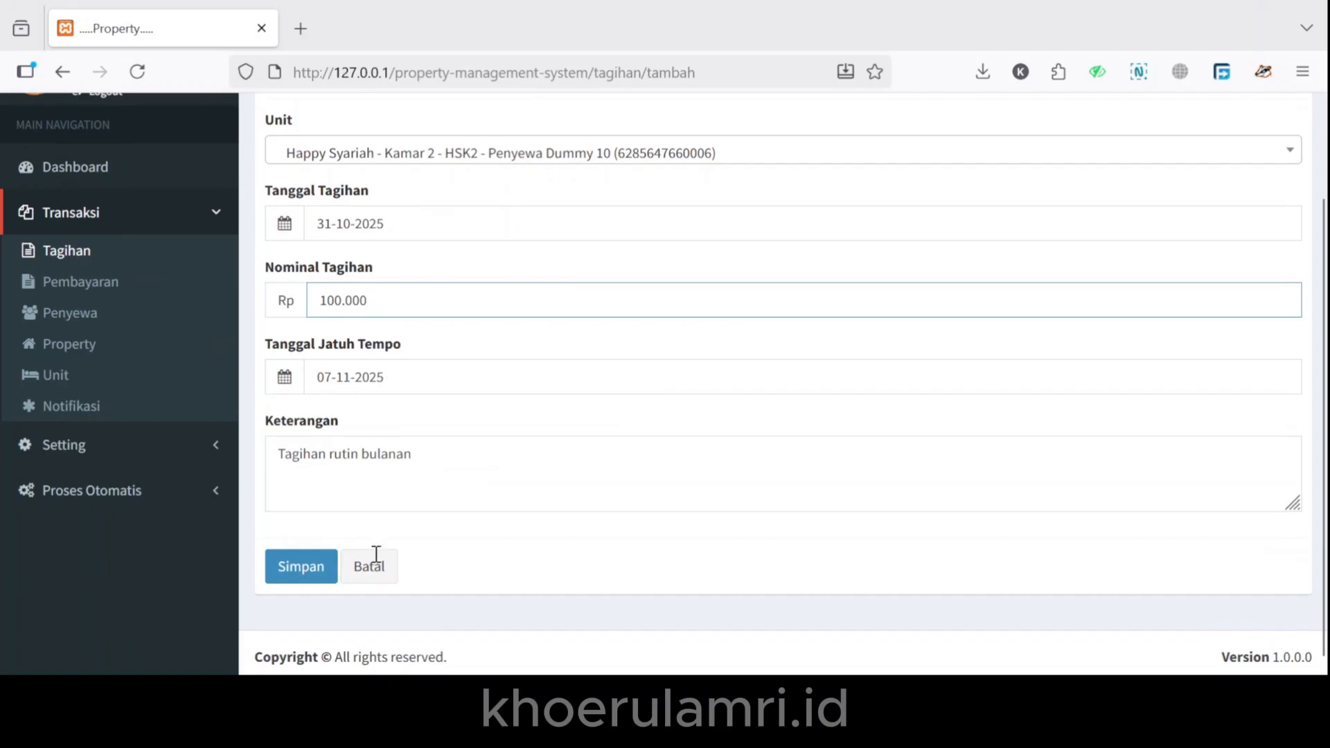
click(305, 565)
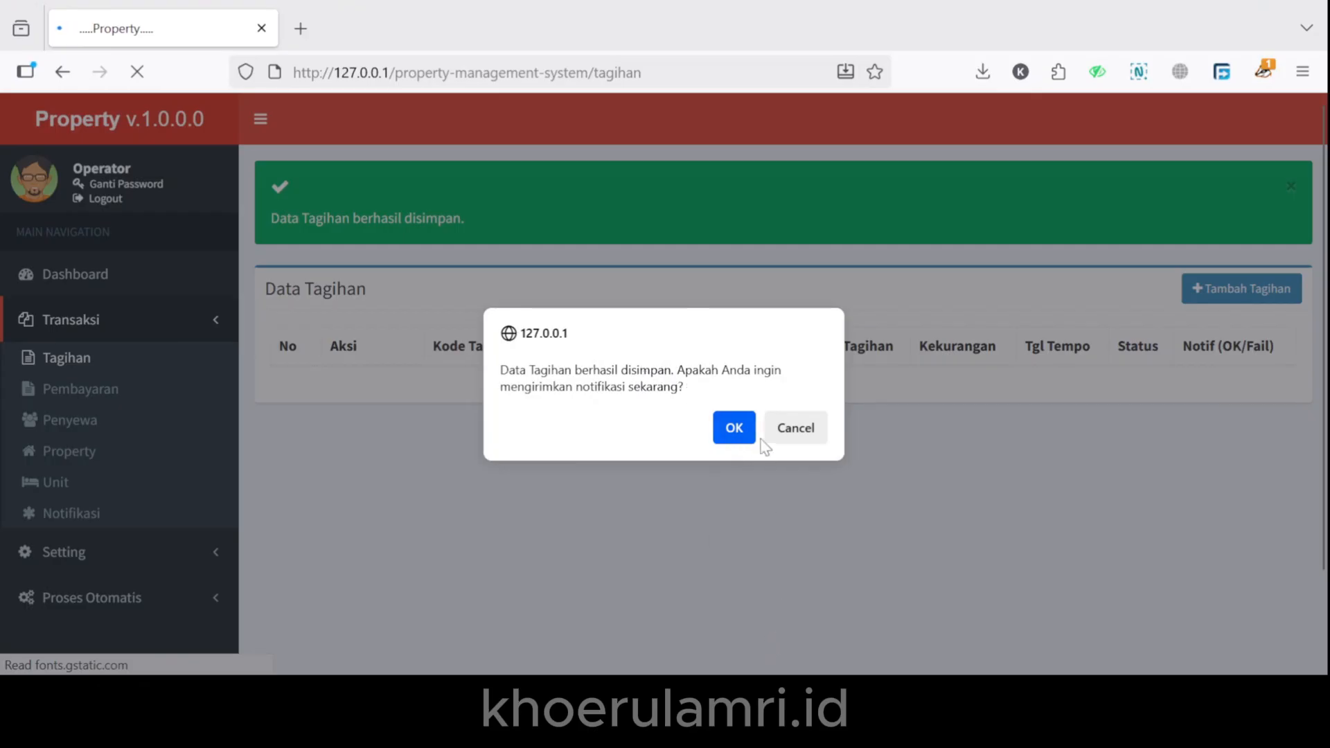
click(733, 429)
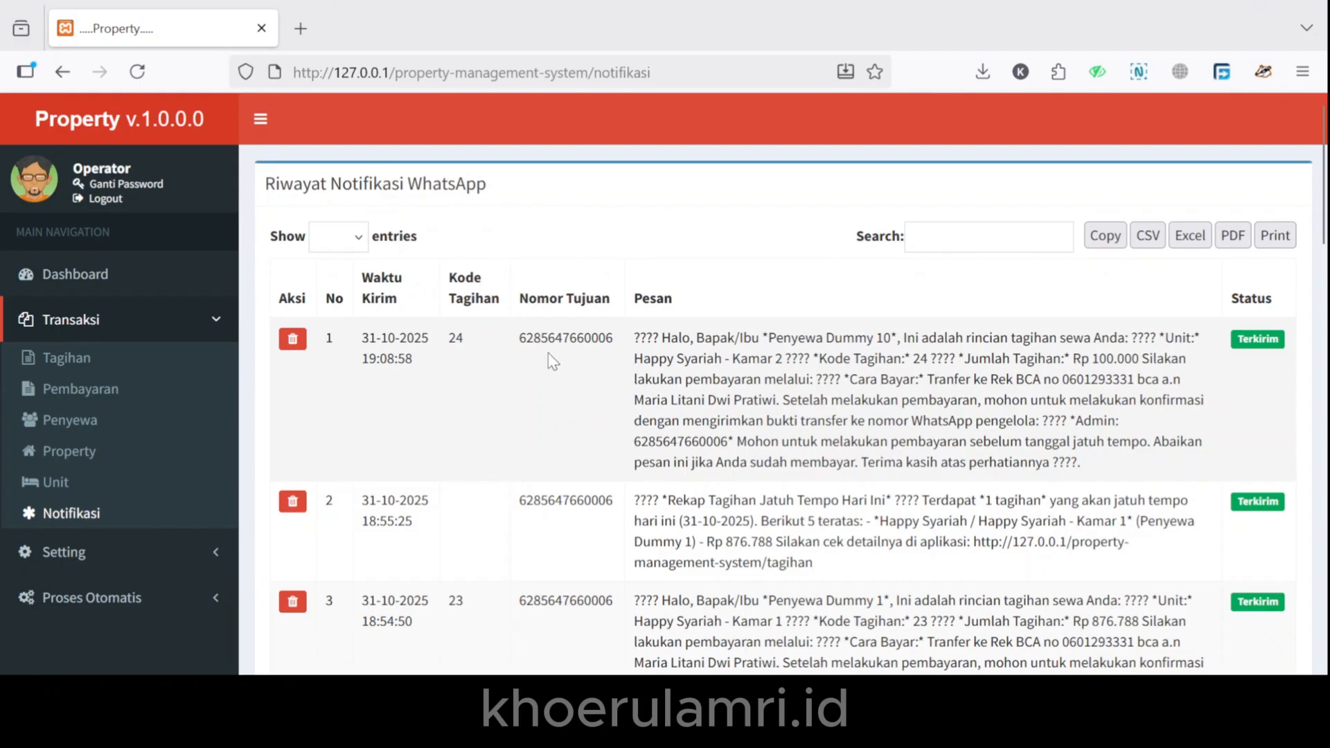
Select the latest sent WhatsApp message text in the notification history.
drag(522, 332, 795, 446)
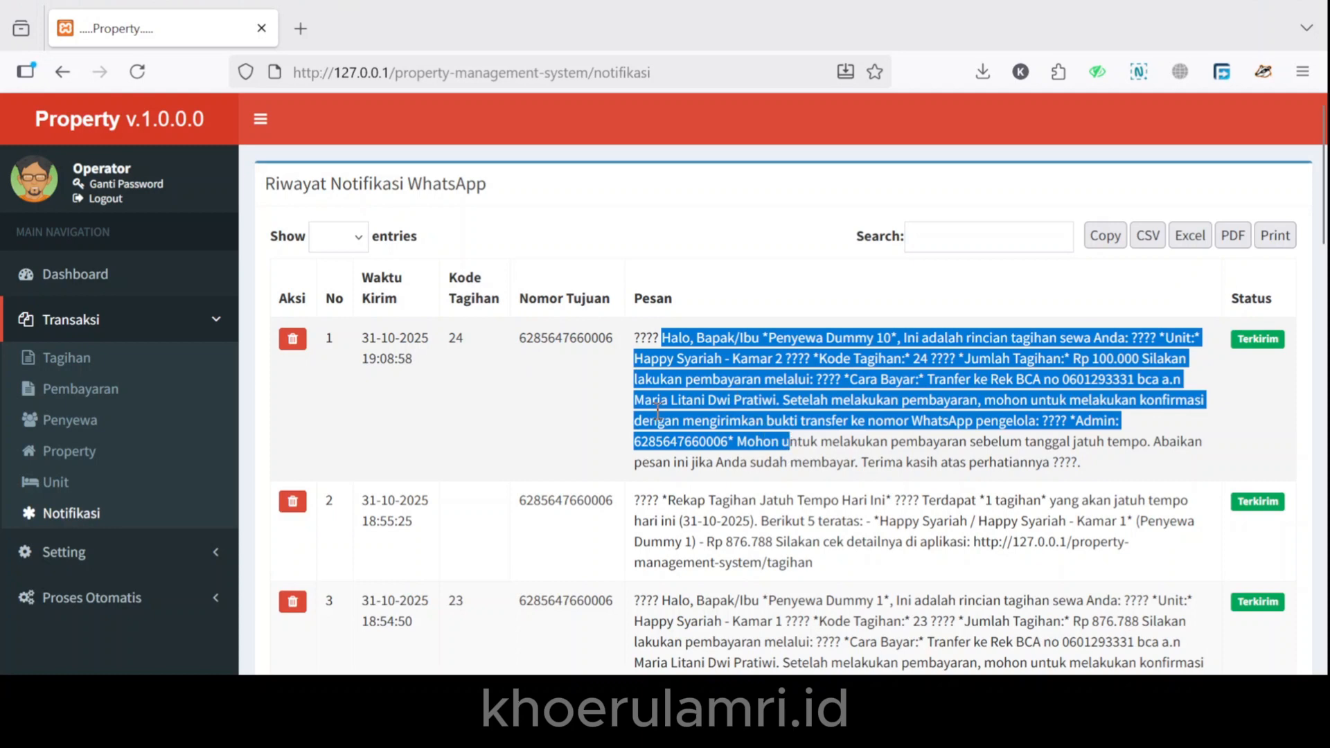
Start a new payment against bill 18 (Happy Syariah Kamar 5), keeping Cash as payment method.
click(125, 389)
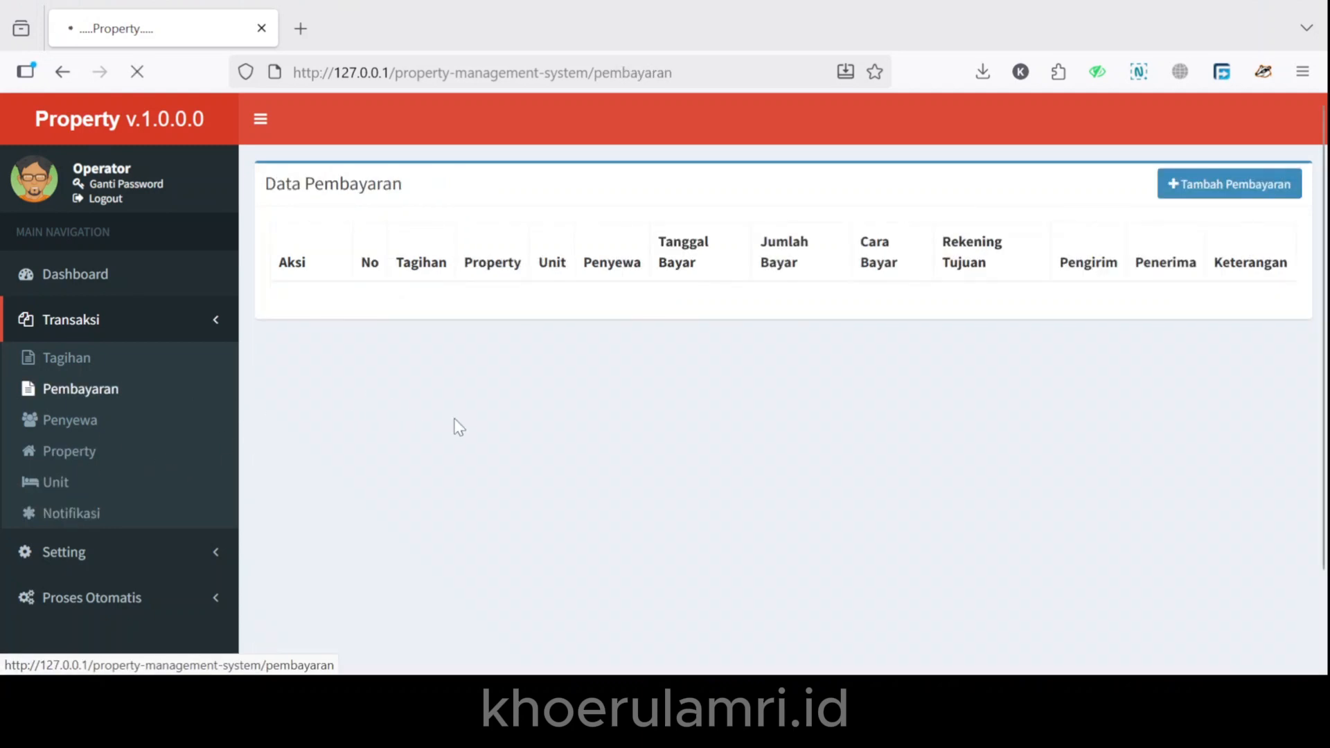
click(1230, 184)
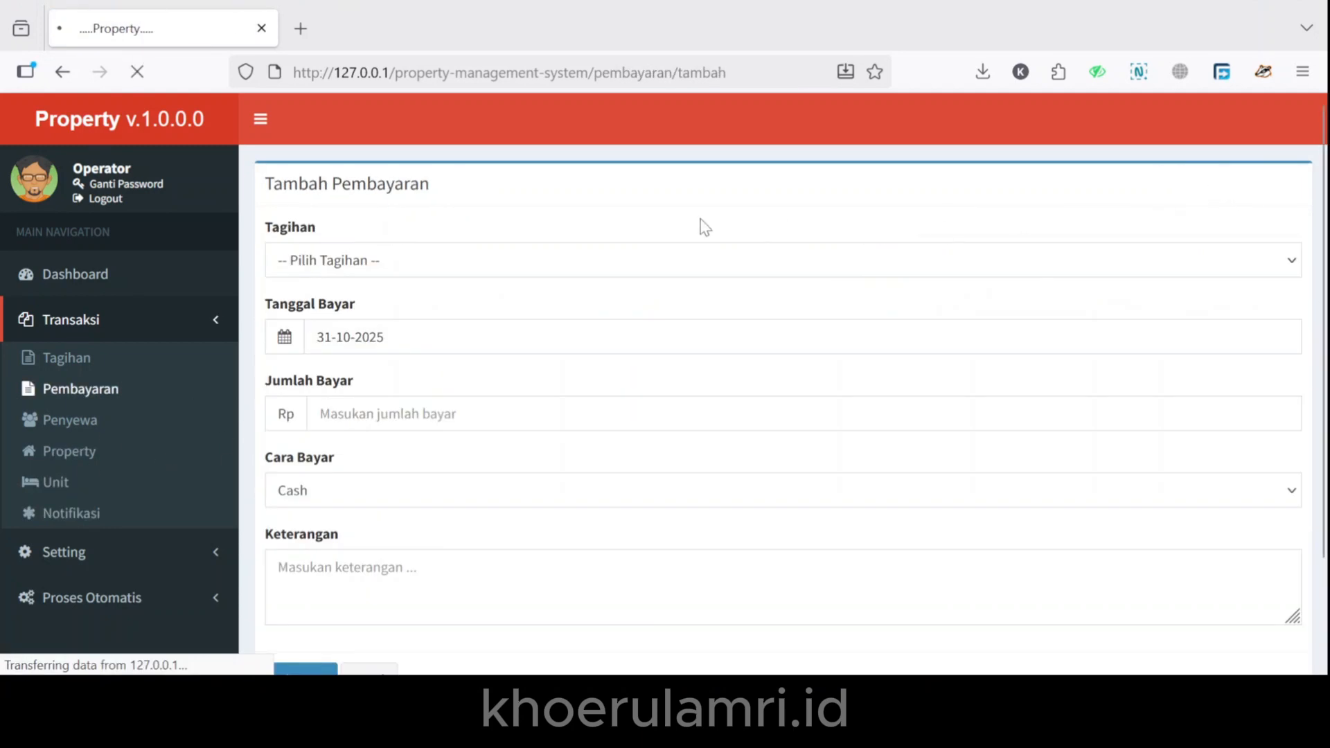
click(593, 261)
click(597, 321)
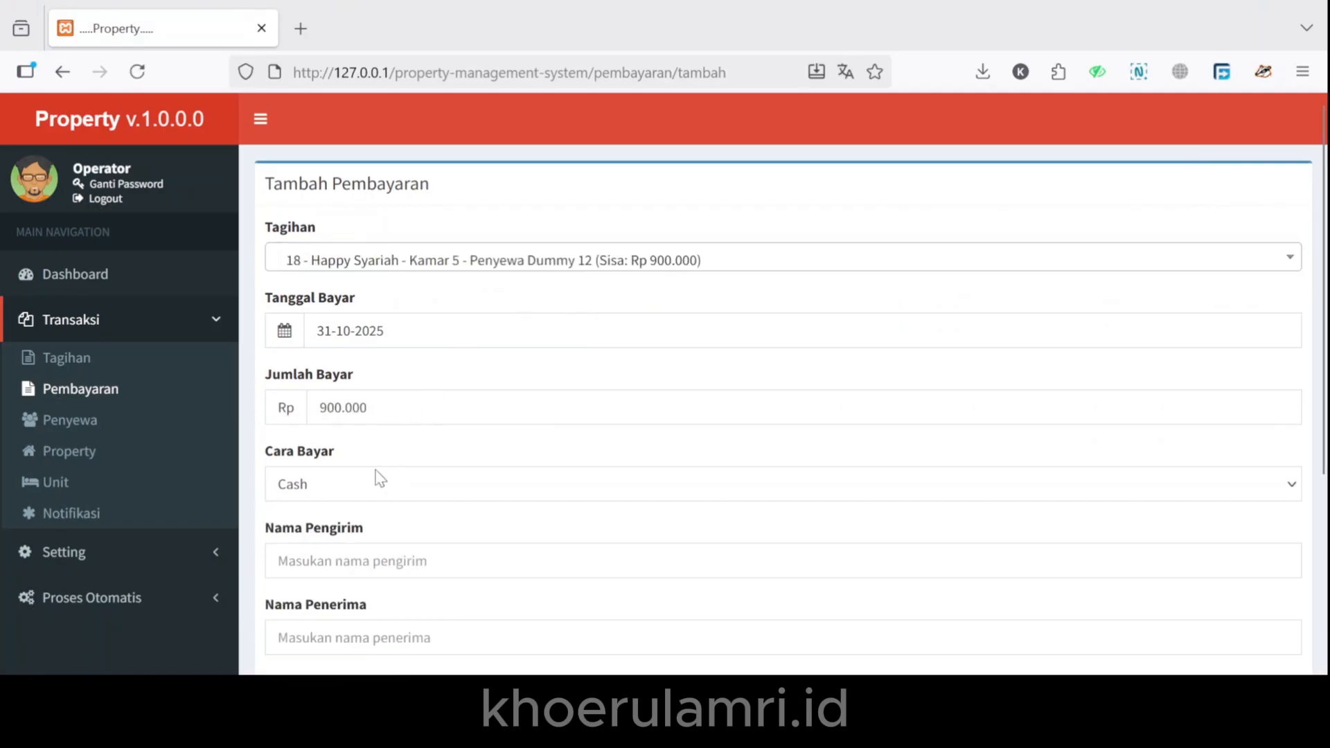
click(362, 493)
click(362, 535)
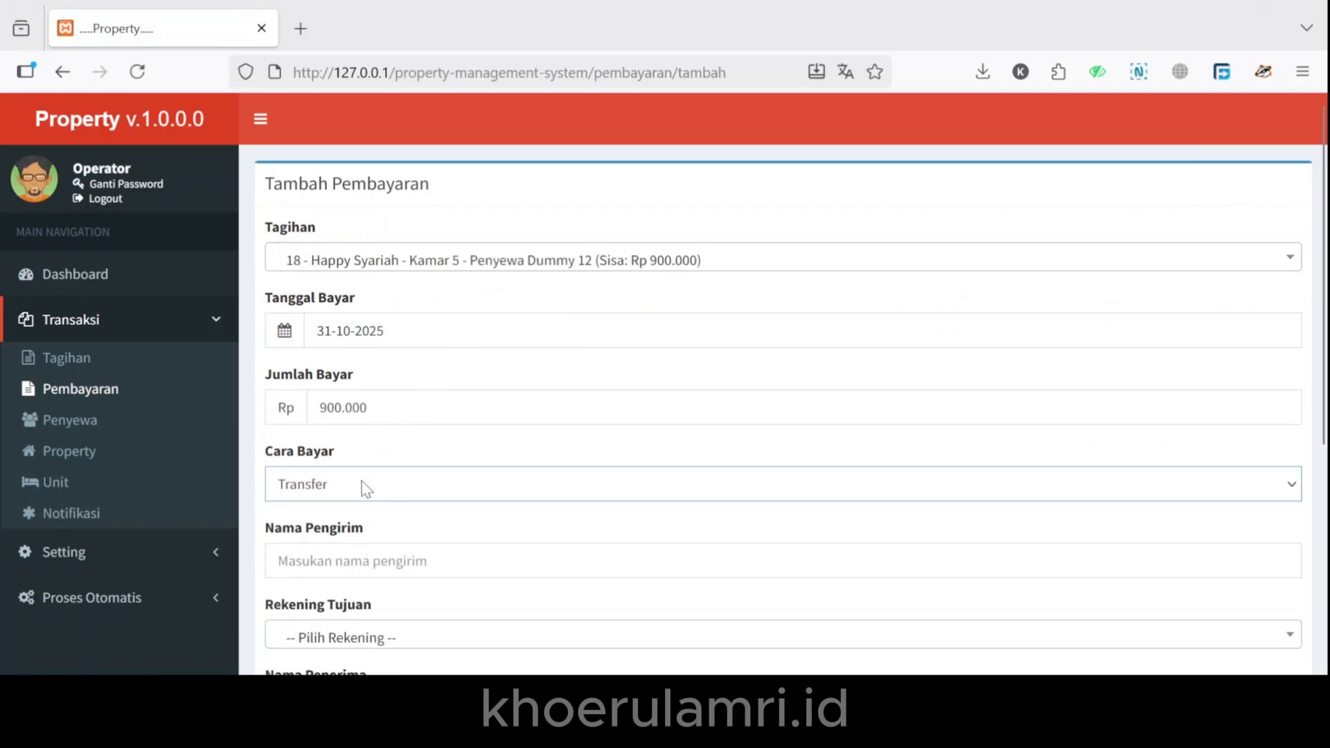
click(286, 517)
Enter the sender's name and receiver 'penerima cash', then save the payment.
click(331, 561)
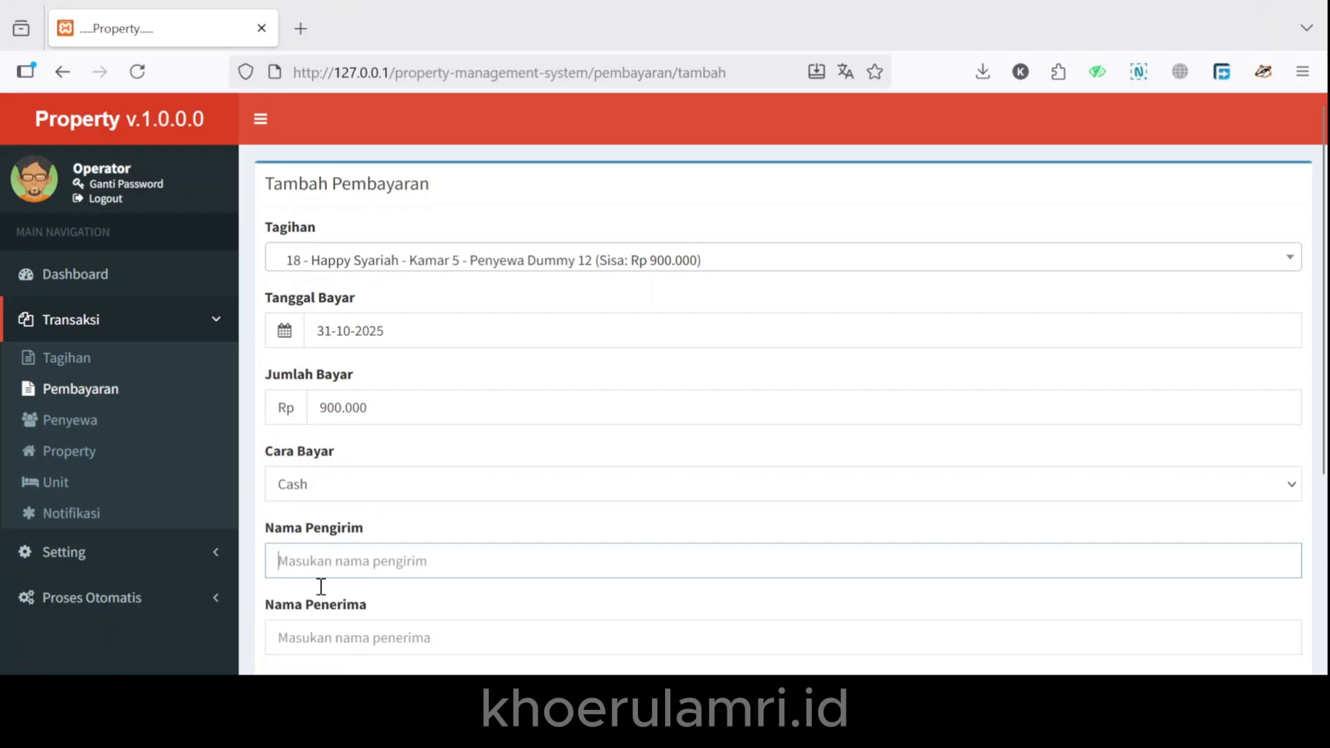
text(Amri)
scroll(325, 554, down, 2)
key(Tab)
text(penerima cash)
scroll(333, 568, down, 3)
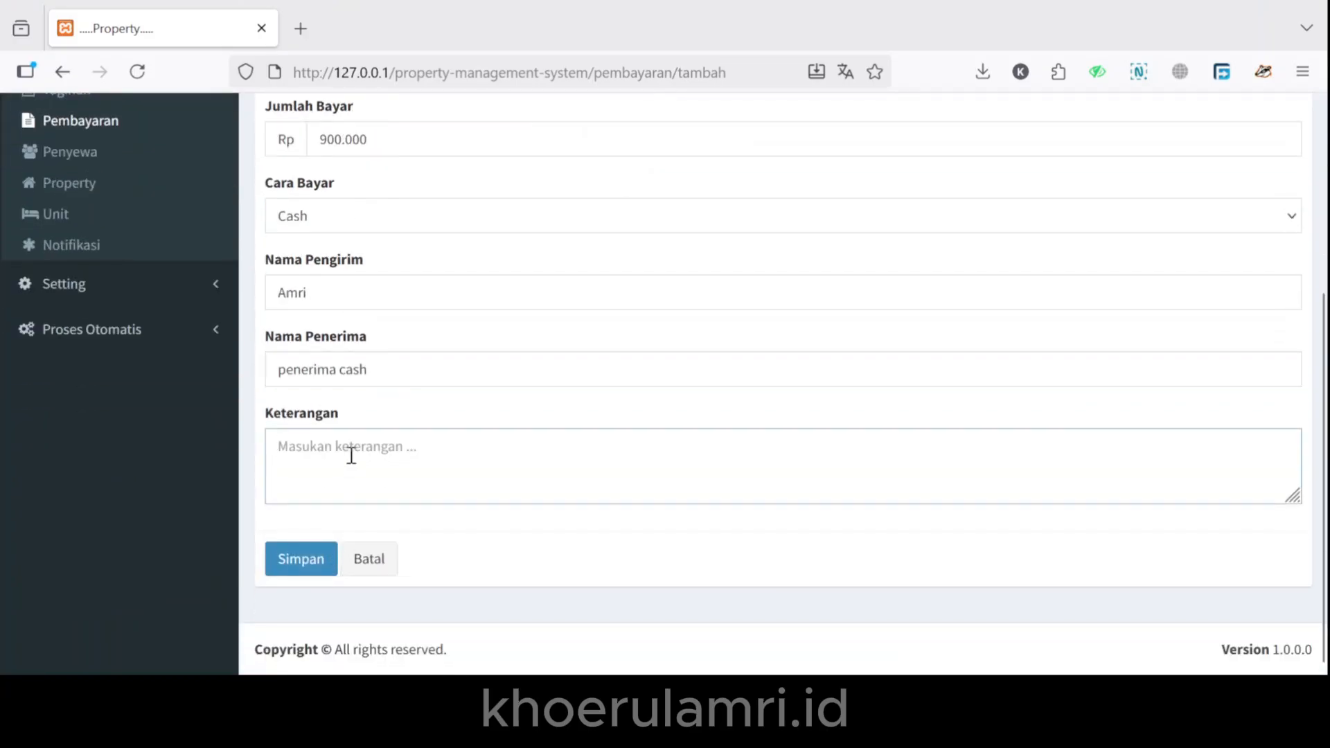
text(a)
key(BackSpace)
click(303, 561)
click(798, 418)
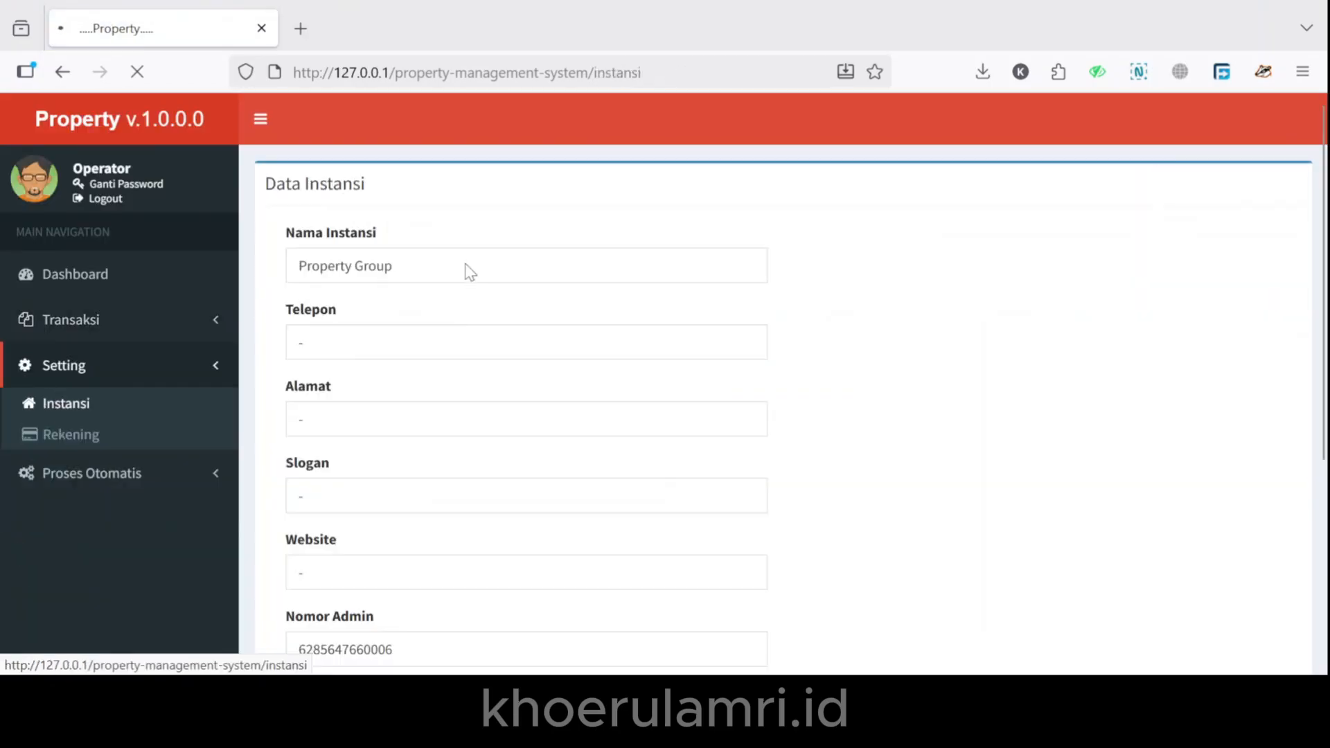
Review the Instansi profile fields: telephone, address, slogan, website and admin phone.
click(447, 265)
click(416, 349)
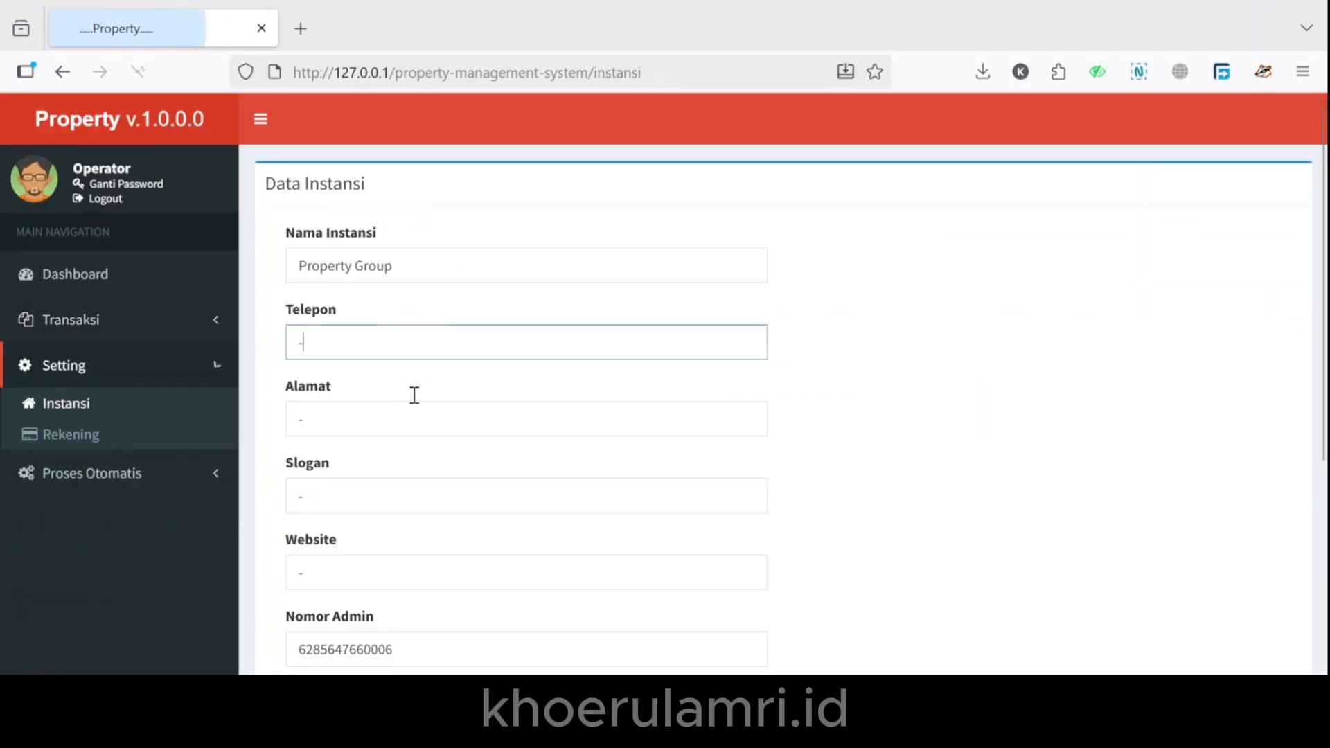
click(409, 432)
click(395, 496)
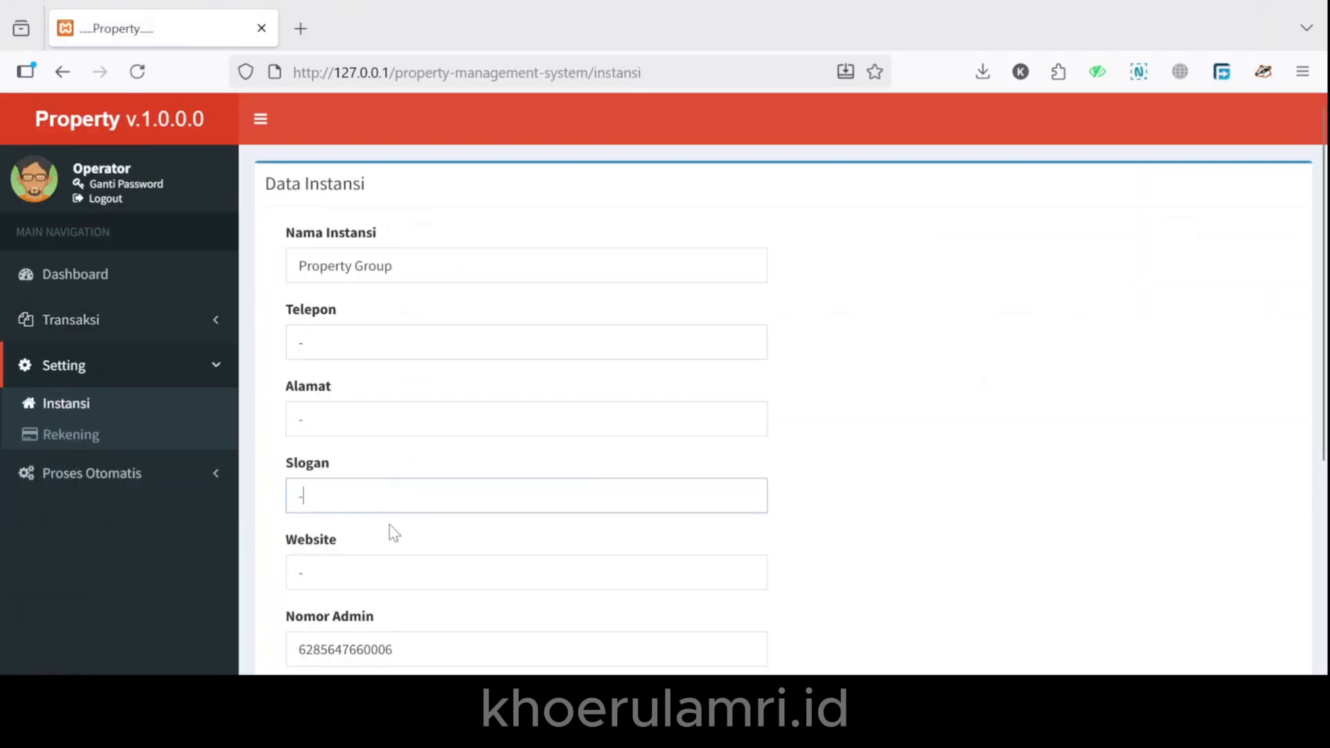
click(376, 567)
click(416, 645)
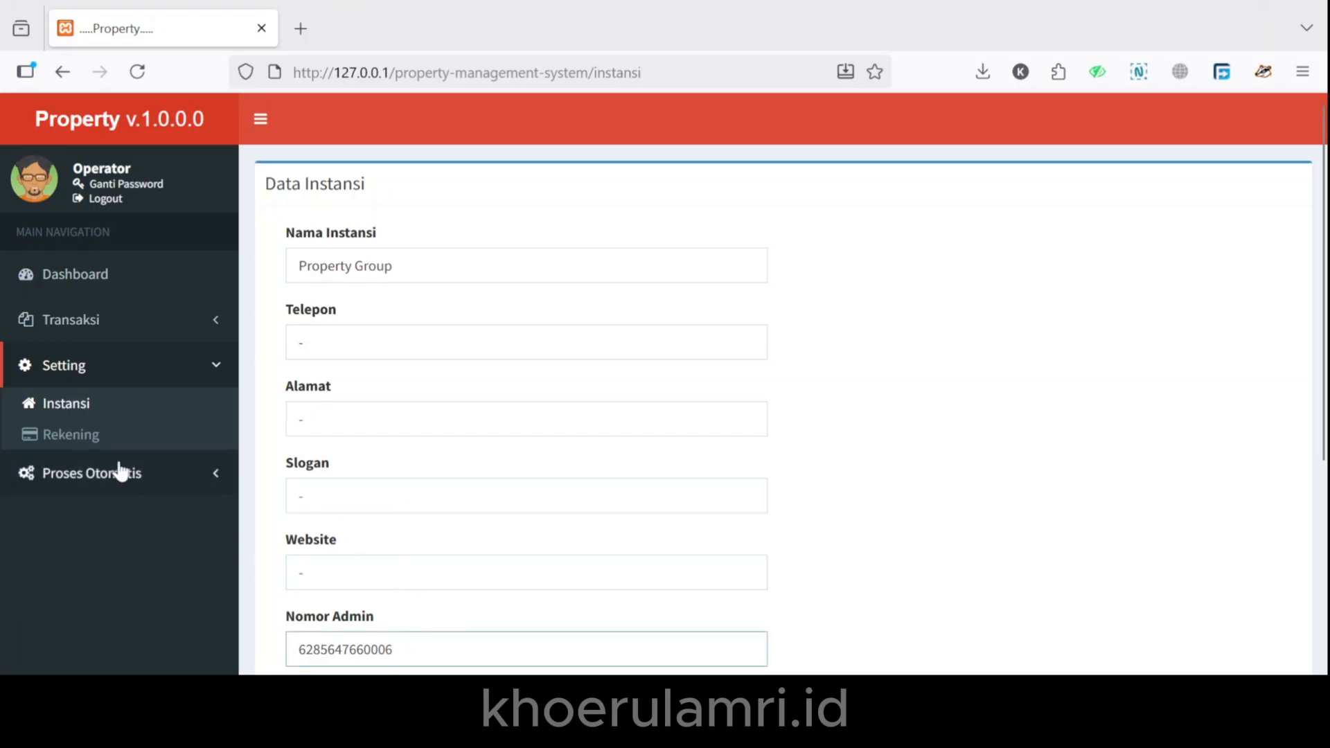
Review the Rekening bank account numbers and the add-account form.
click(95, 449)
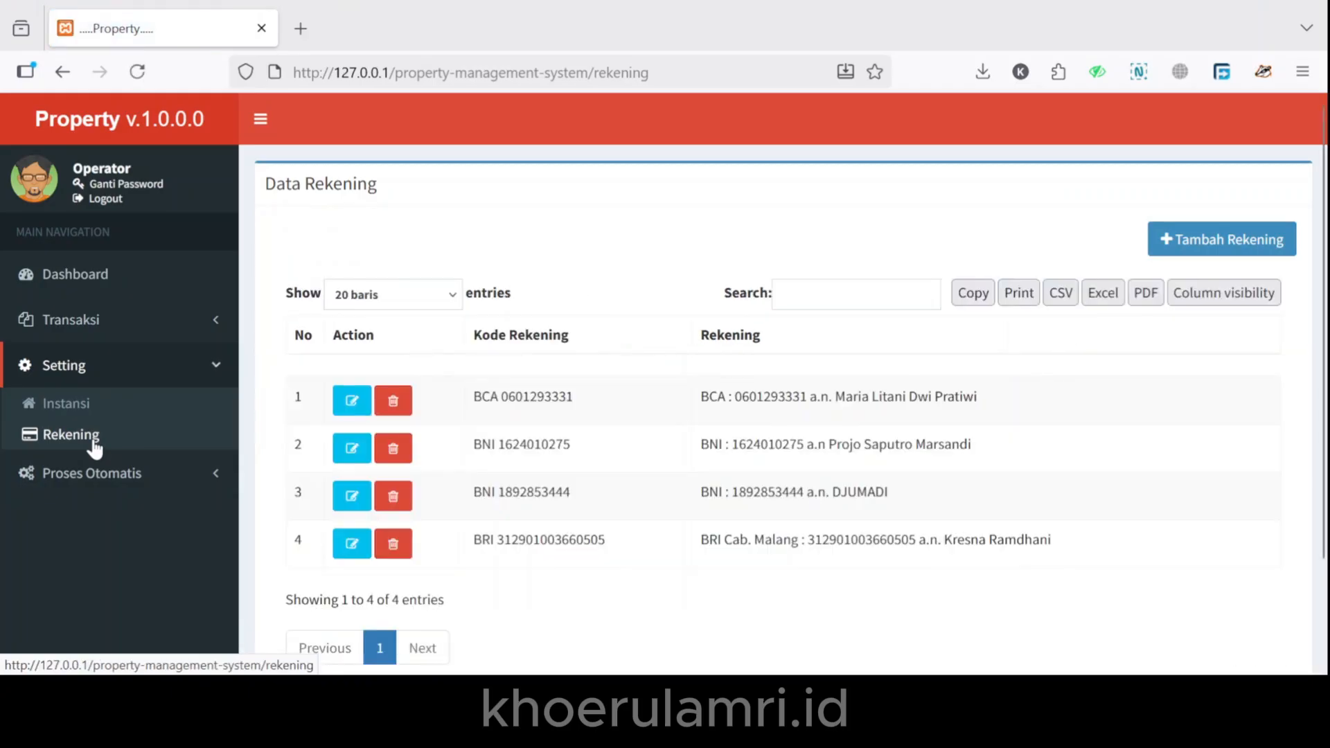
double_click(511, 444)
double_click(517, 491)
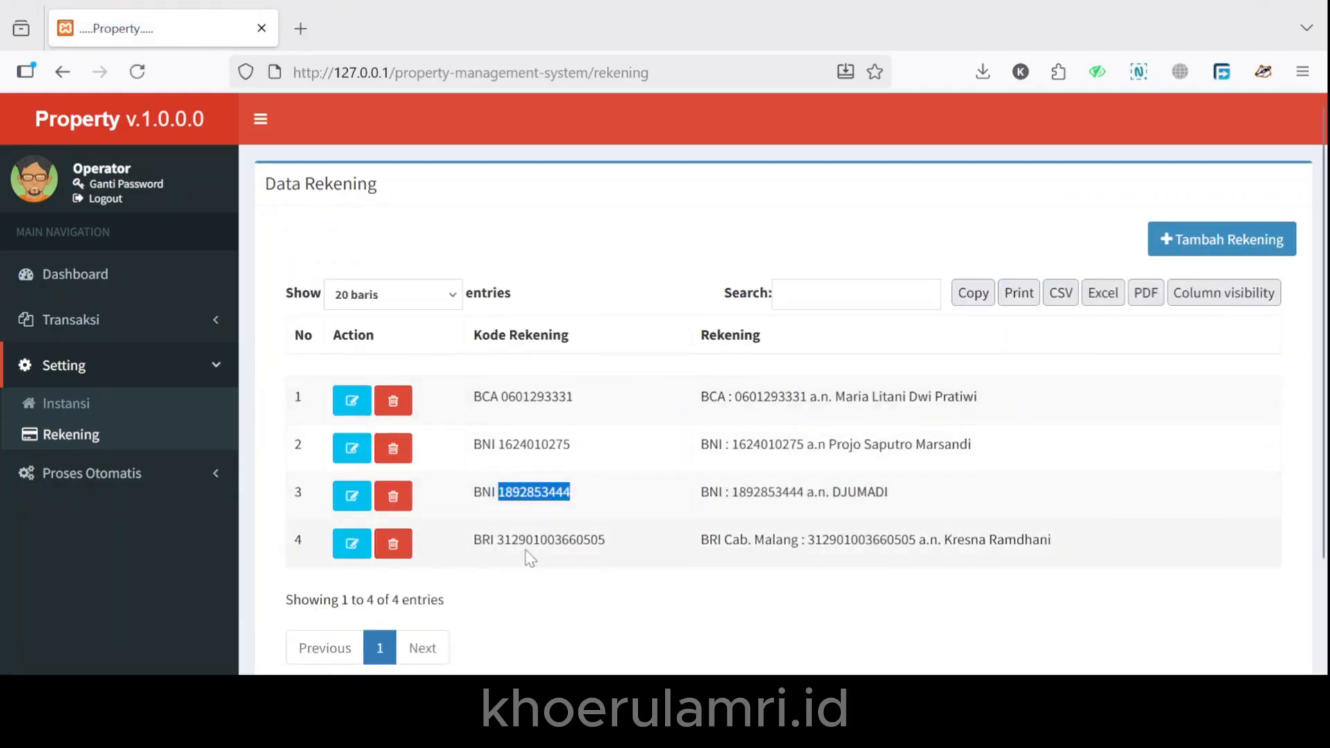
double_click(526, 539)
click(1208, 235)
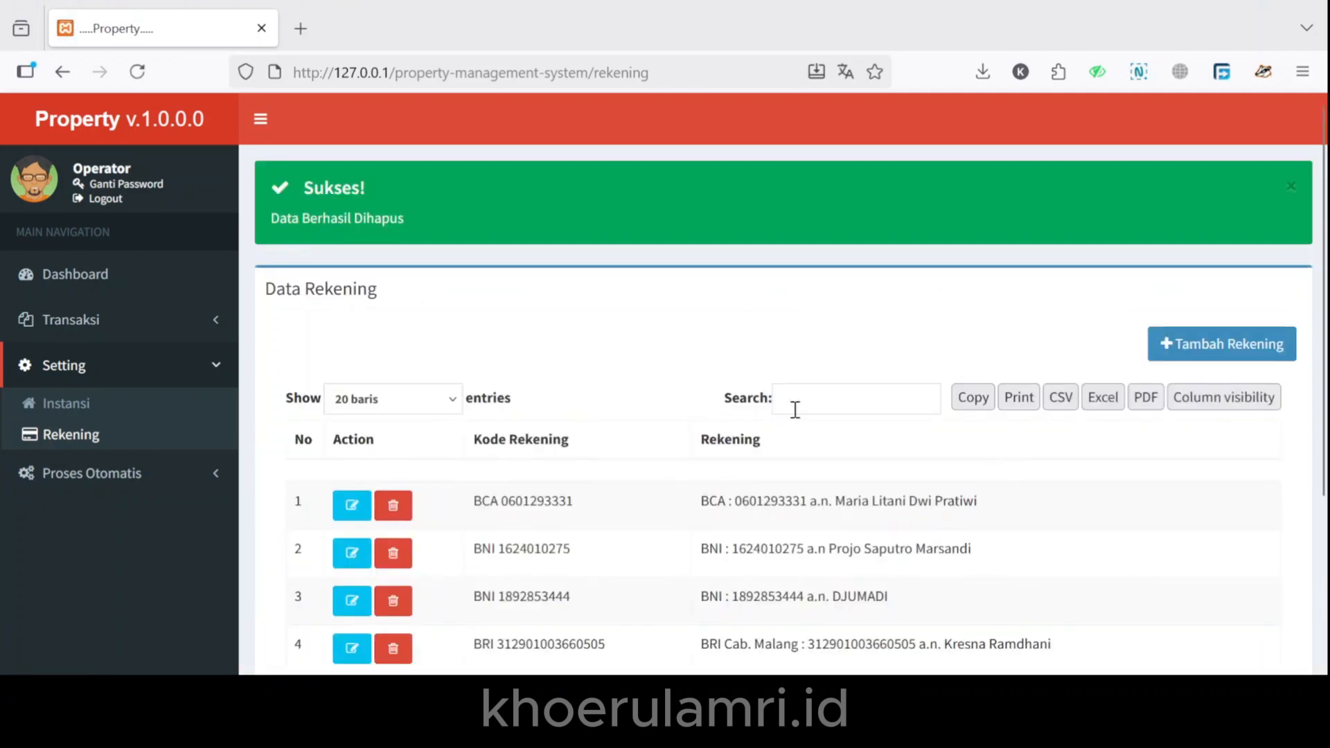
Run Generate Tagihan under Proses Otomatis.
scroll(796, 410, down, 3)
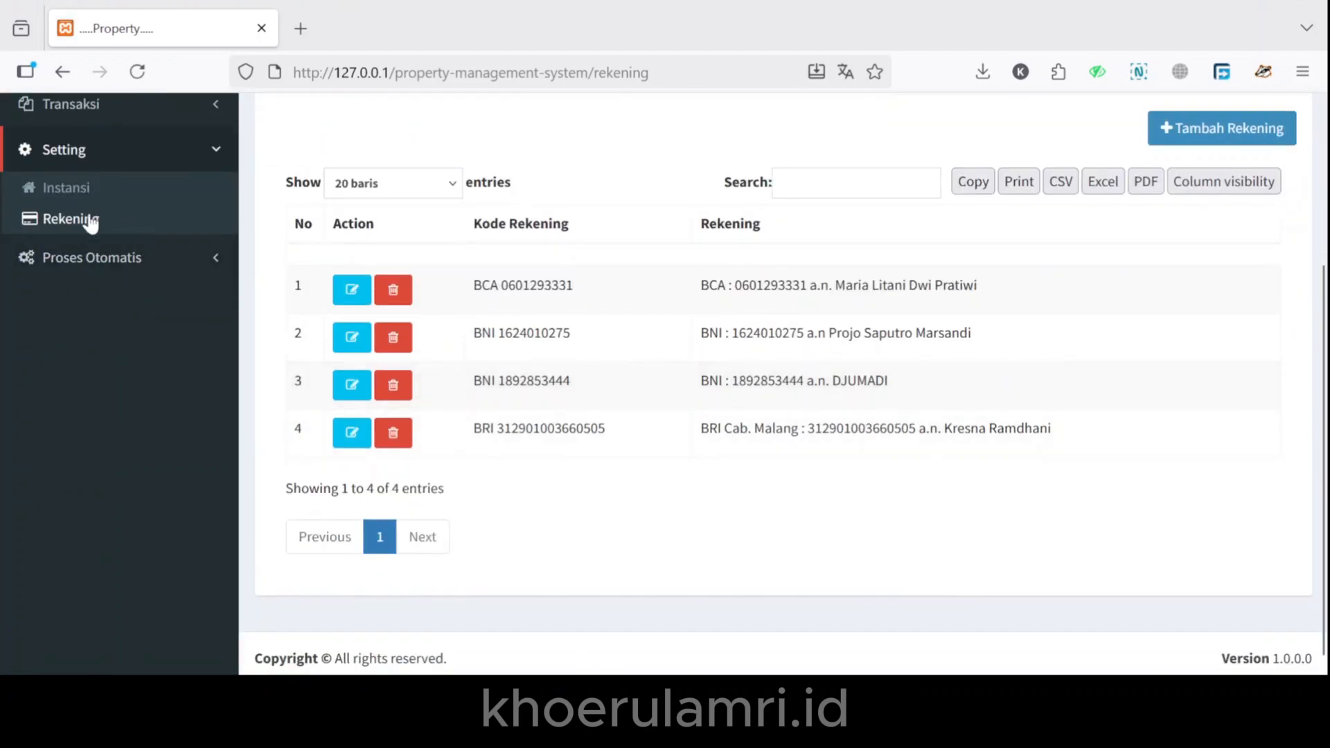
click(89, 257)
click(88, 244)
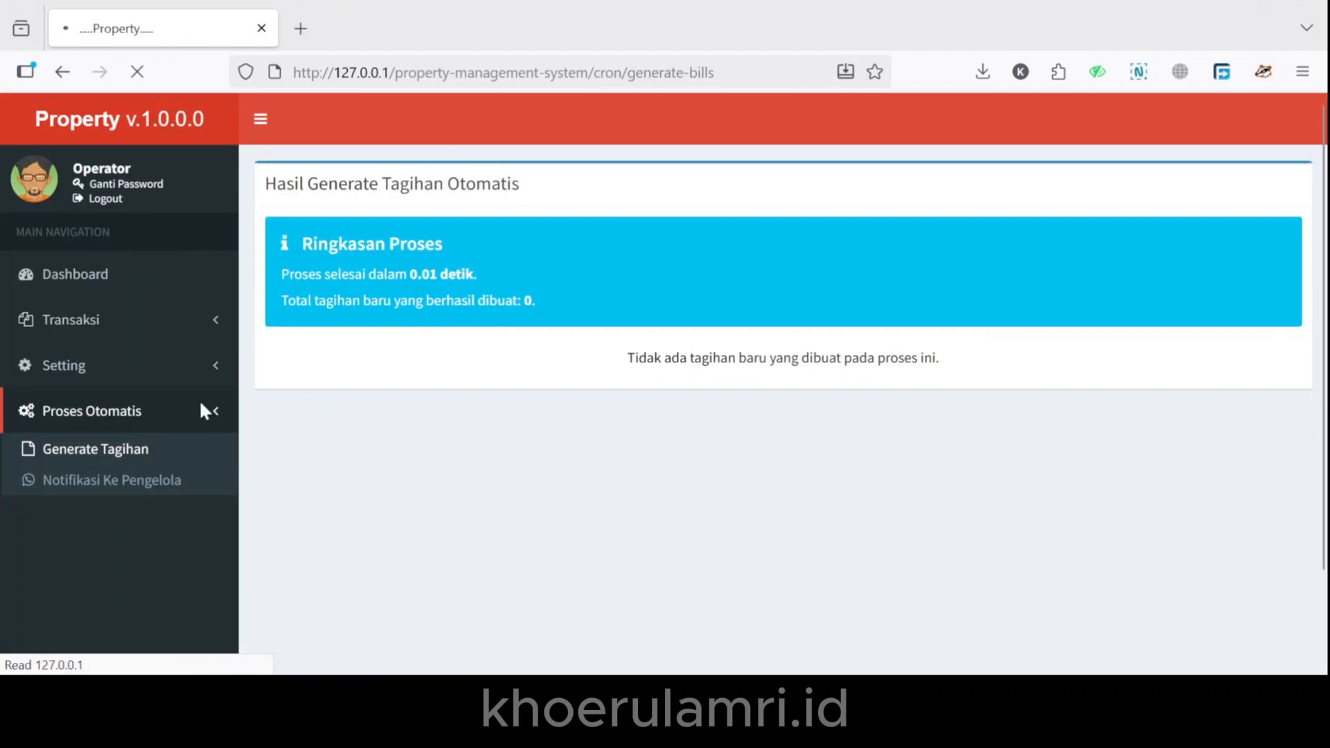
Run the manager reminder notification and go to the Tagihan bills list.
click(129, 477)
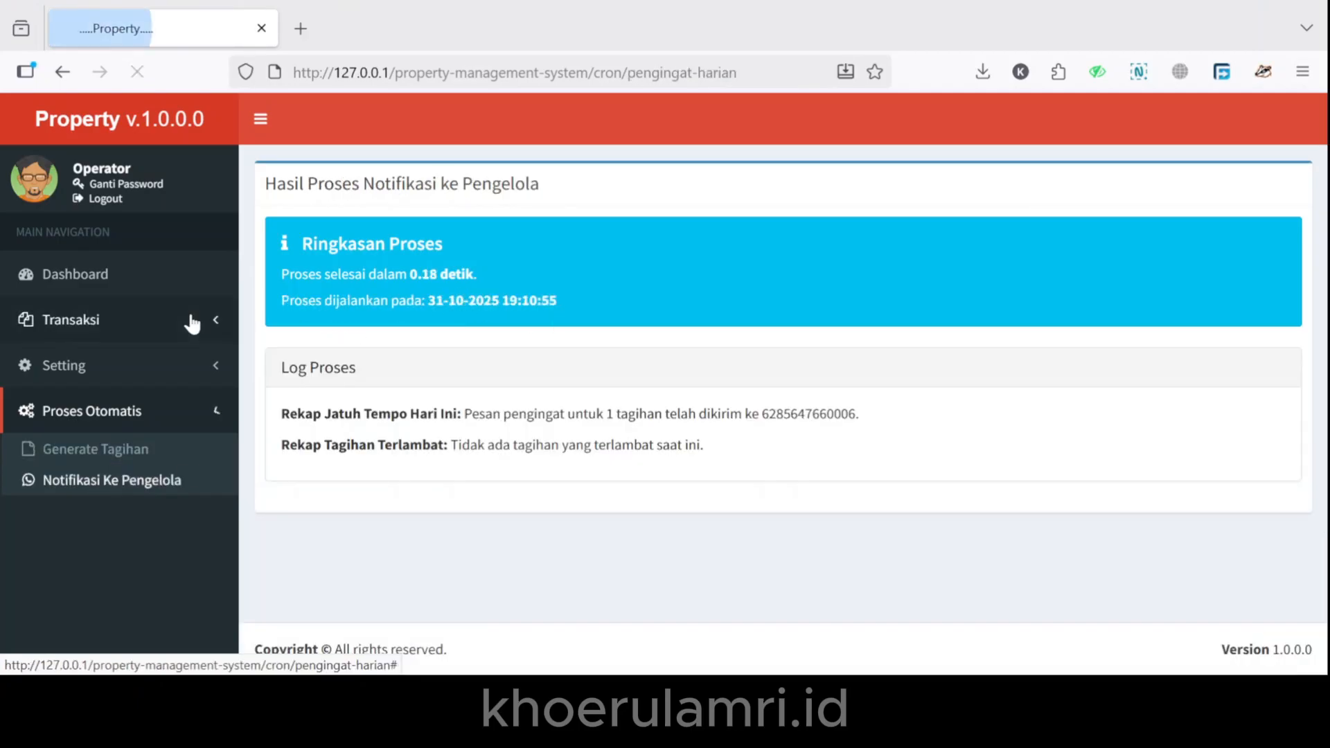
click(122, 321)
click(118, 356)
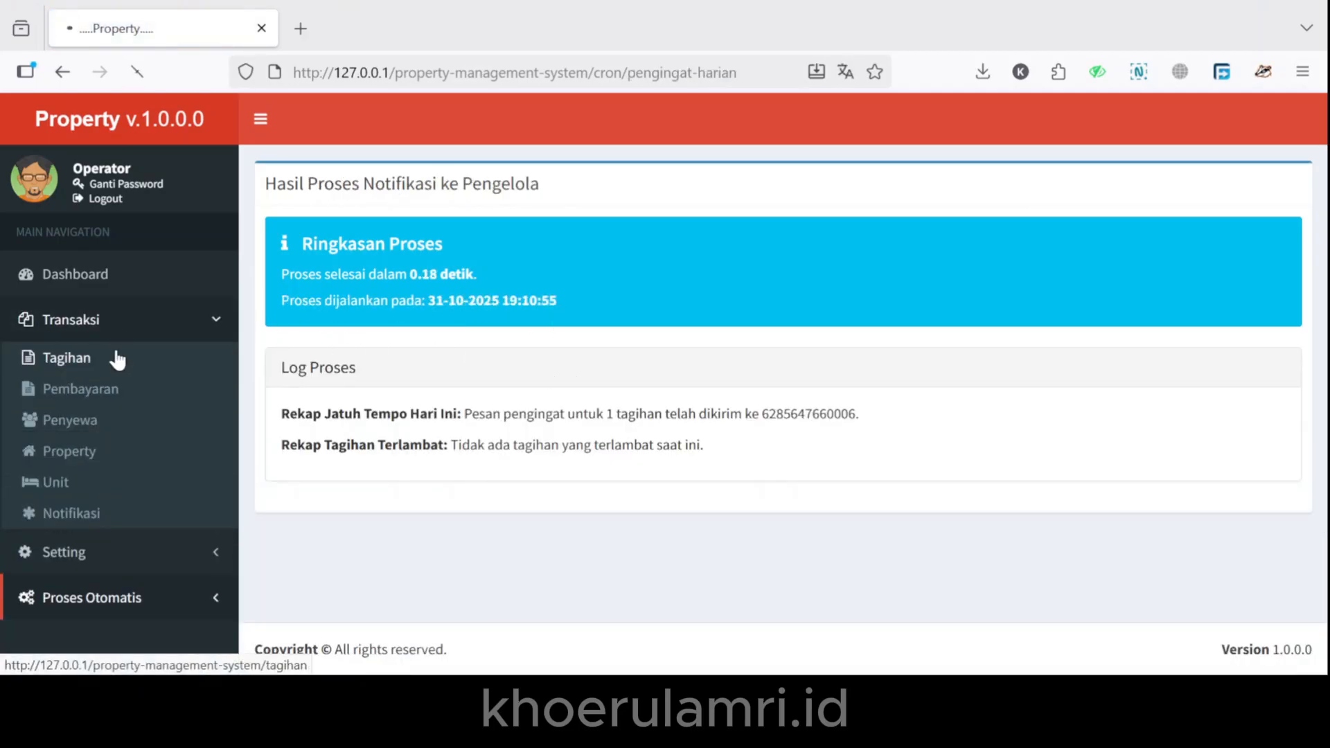
Delete bills 24 and 21, then run Generate Tagihan to create bill 25 of 900.000 for Happy Syariah - Kamar 2.
scroll(360, 352, down, 5)
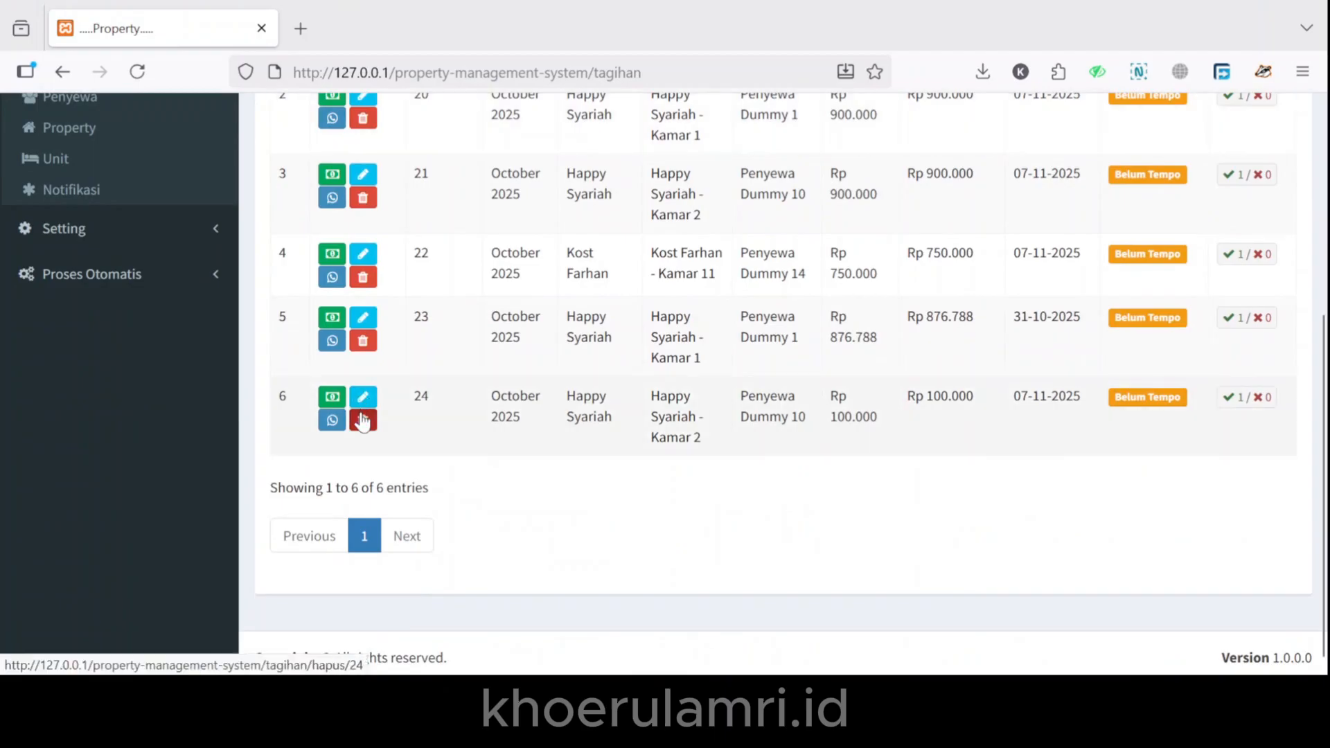
click(363, 419)
key(Return)
click(804, 438)
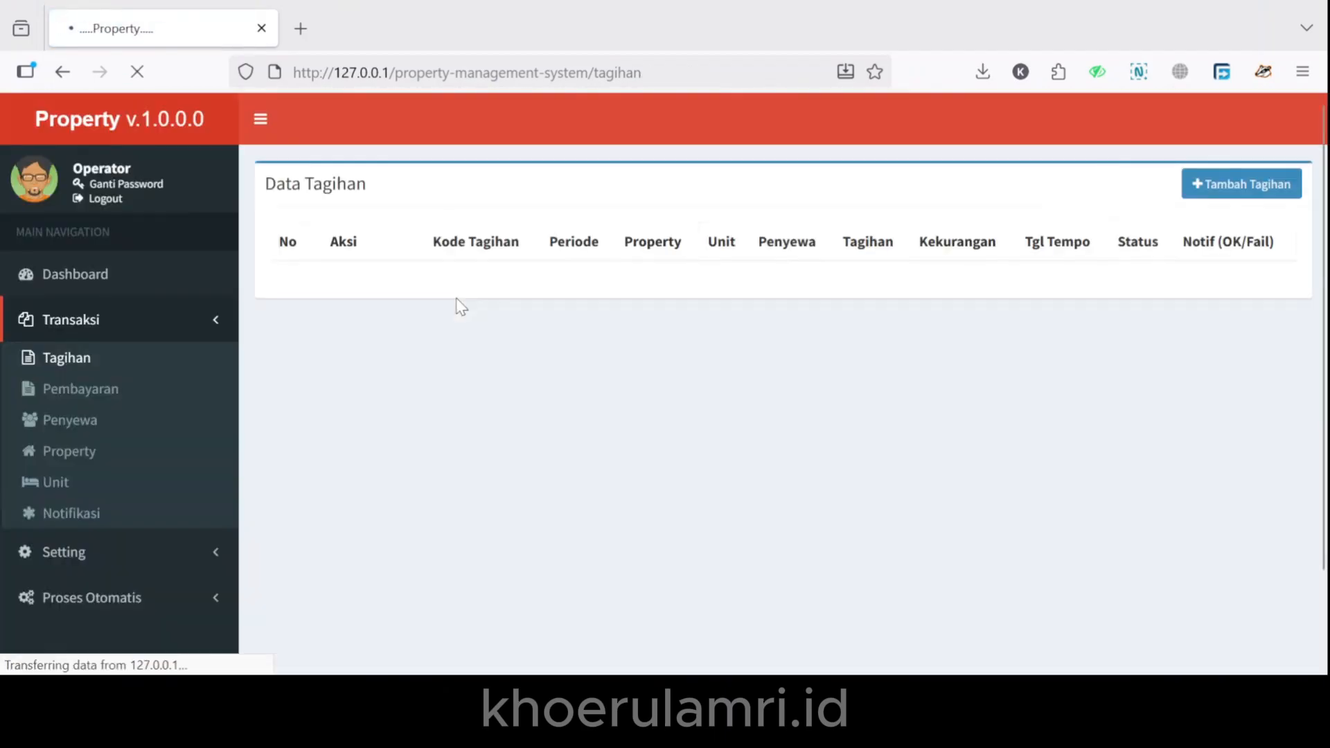
scroll(369, 421, down, 3)
click(363, 306)
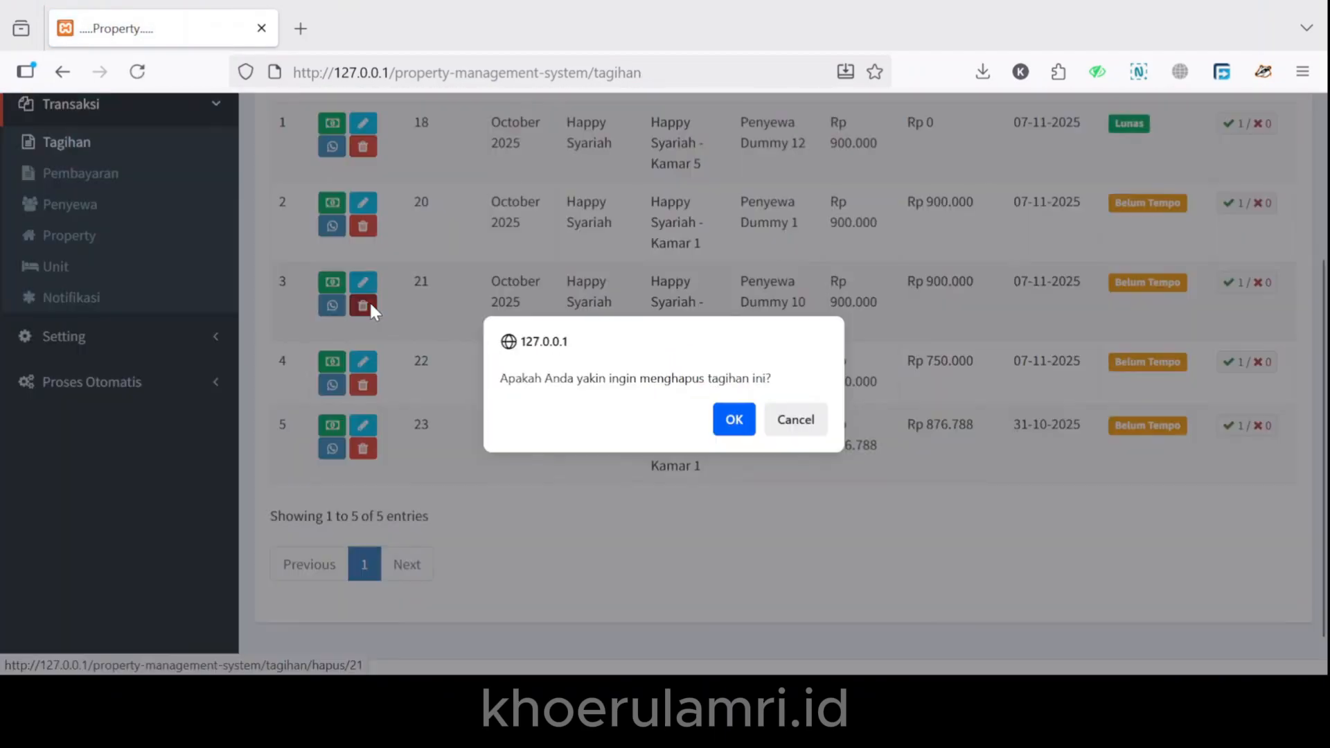
key(Return)
click(809, 443)
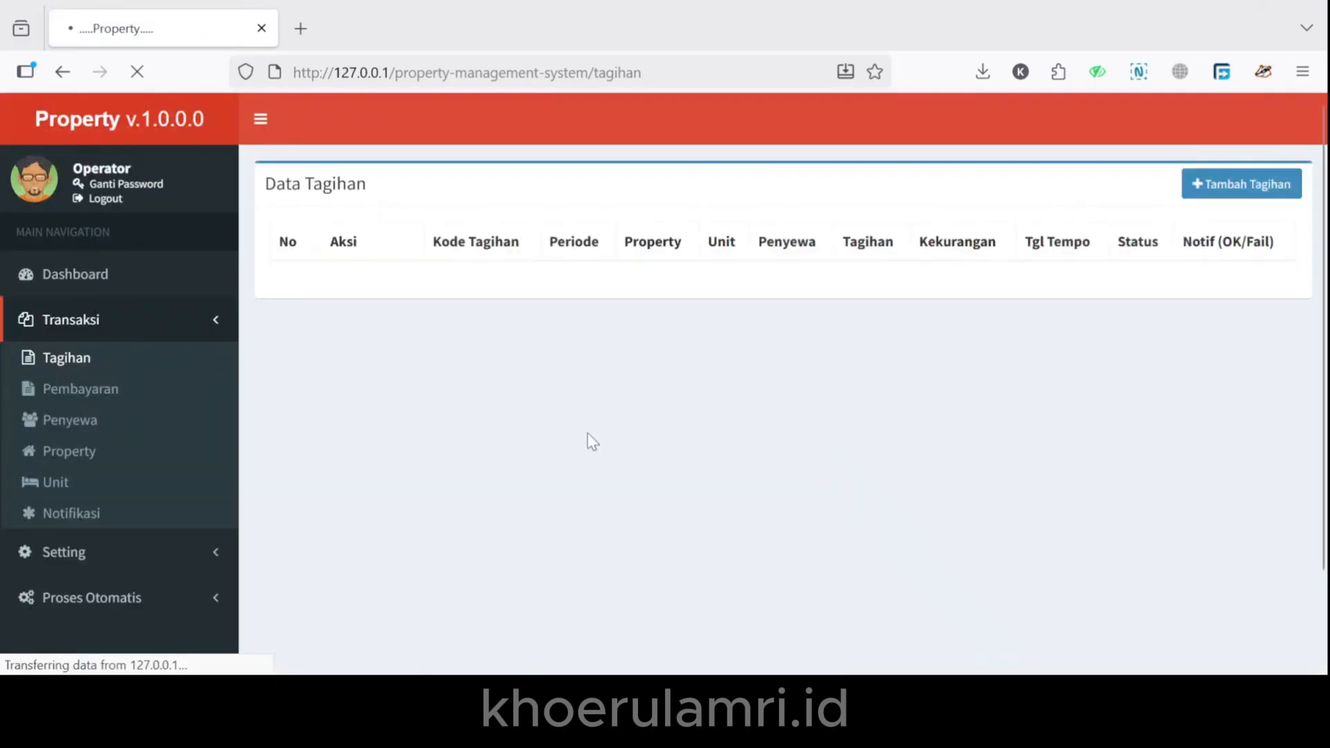
click(104, 596)
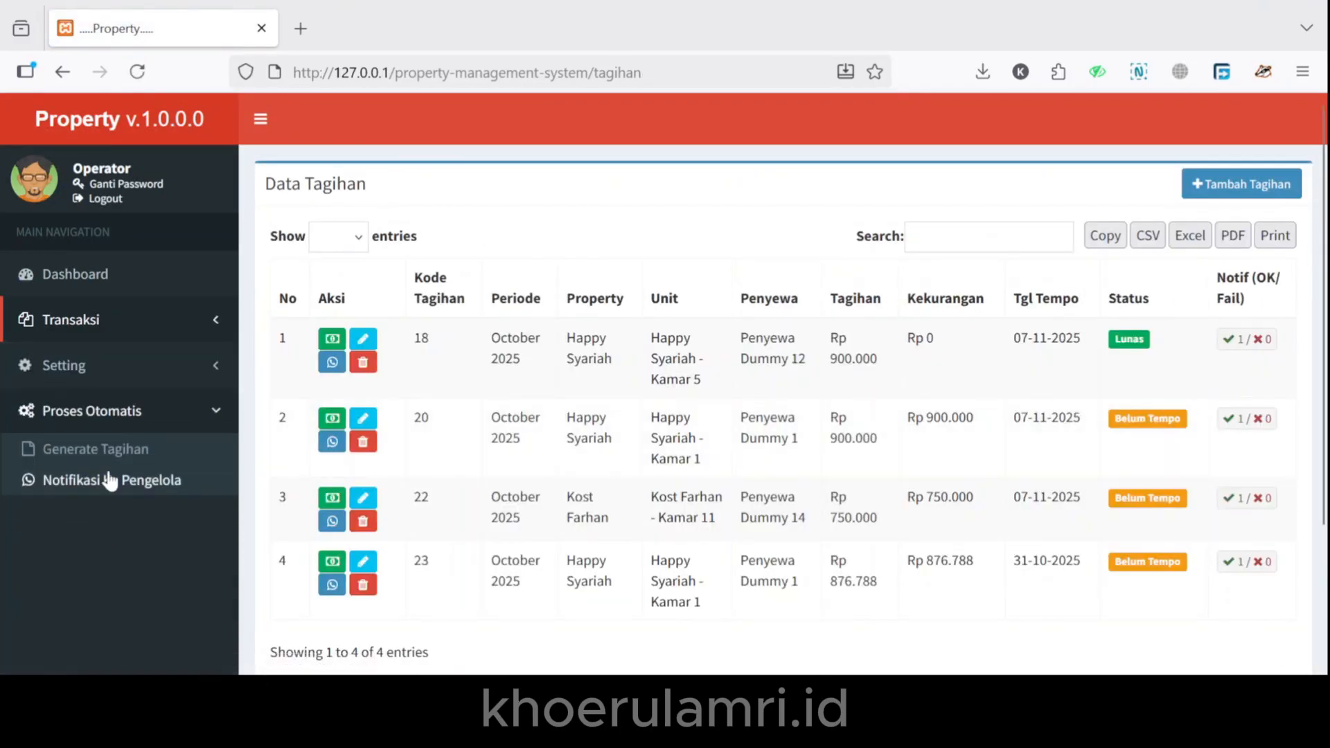
click(107, 450)
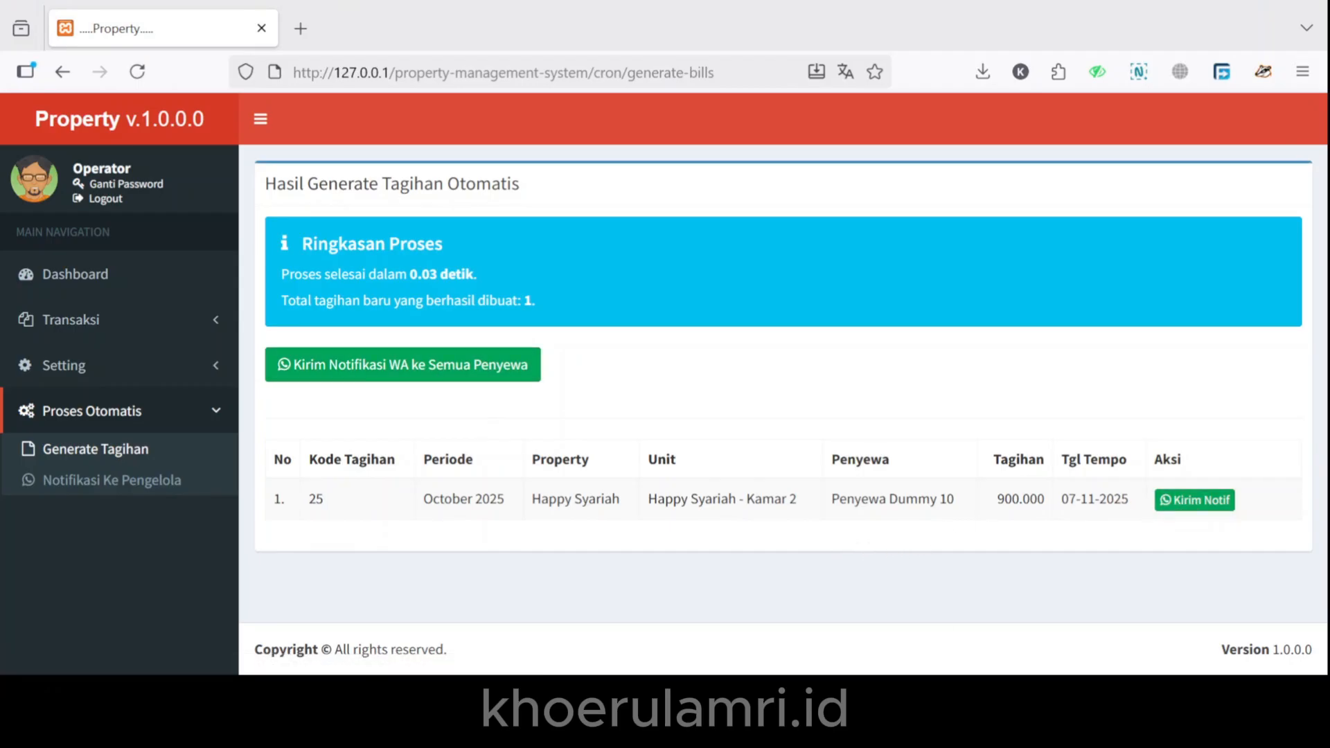
Review the Ganti Password form, then log out of the application.
click(104, 185)
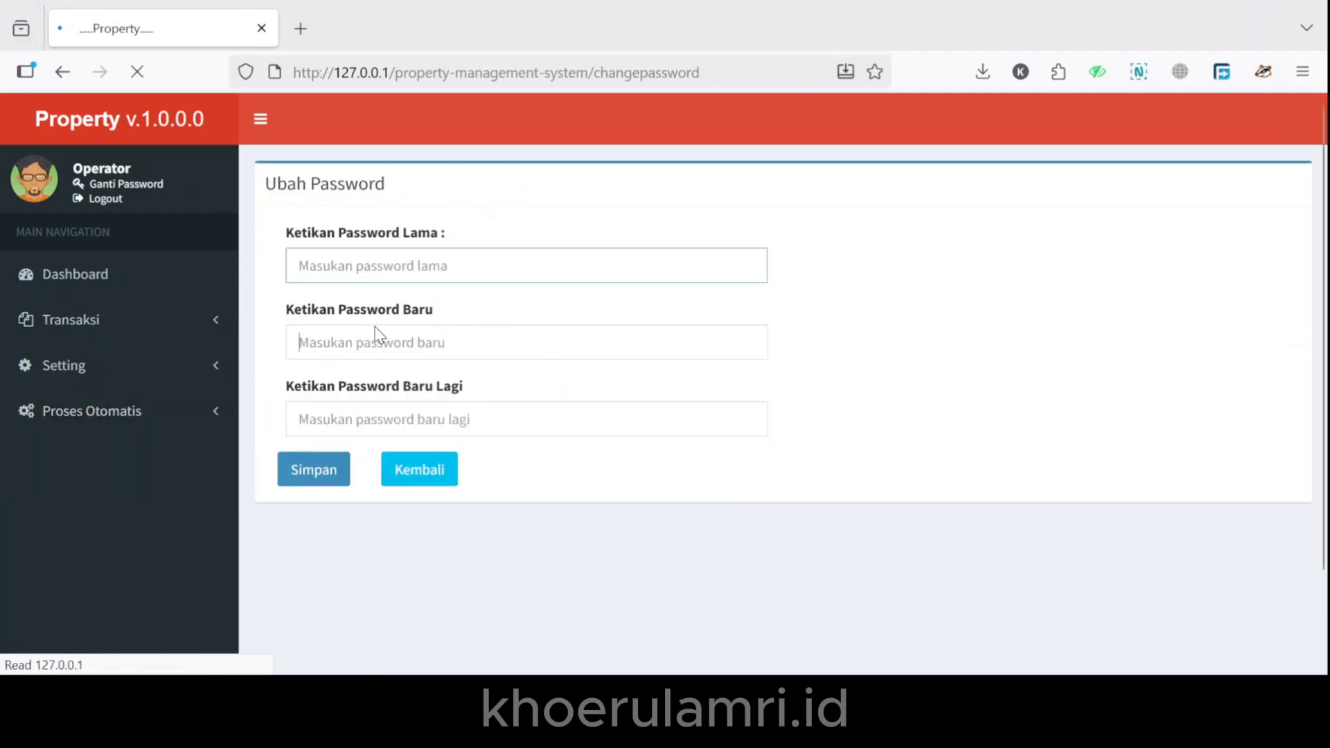
click(117, 189)
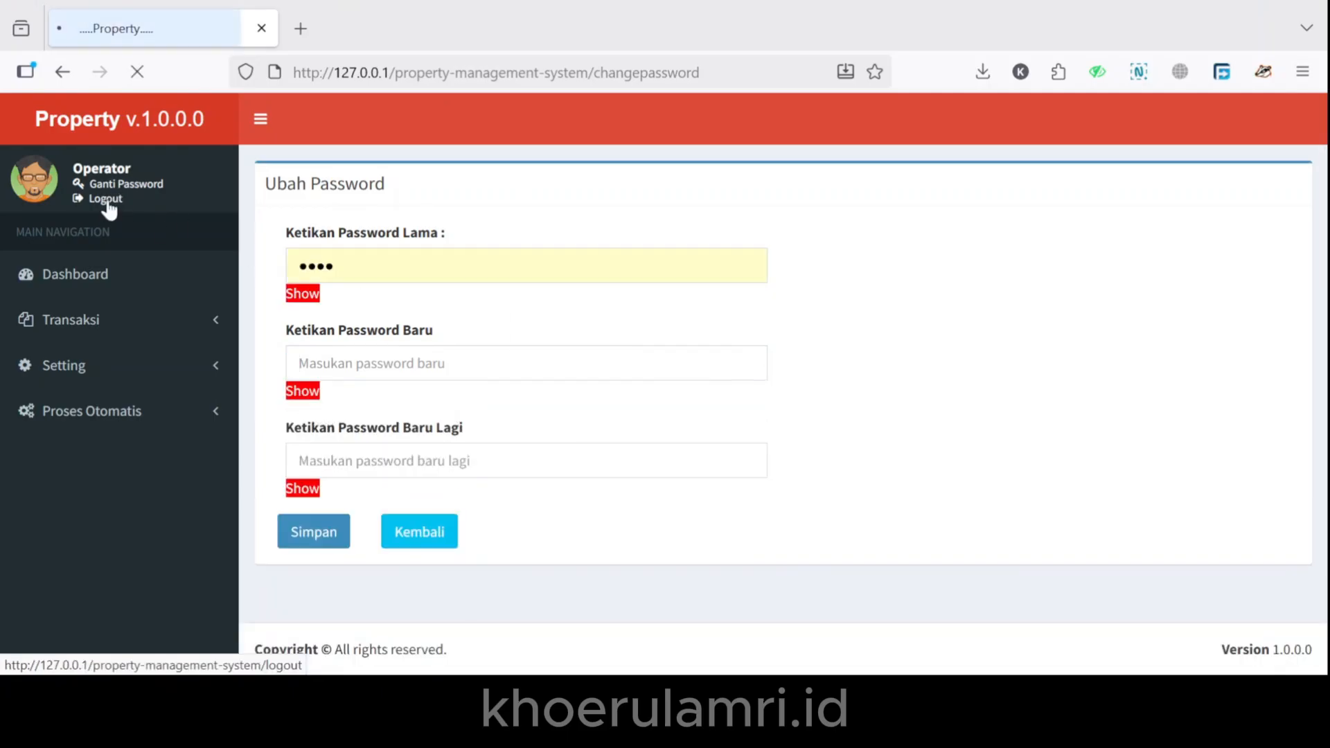
click(108, 201)
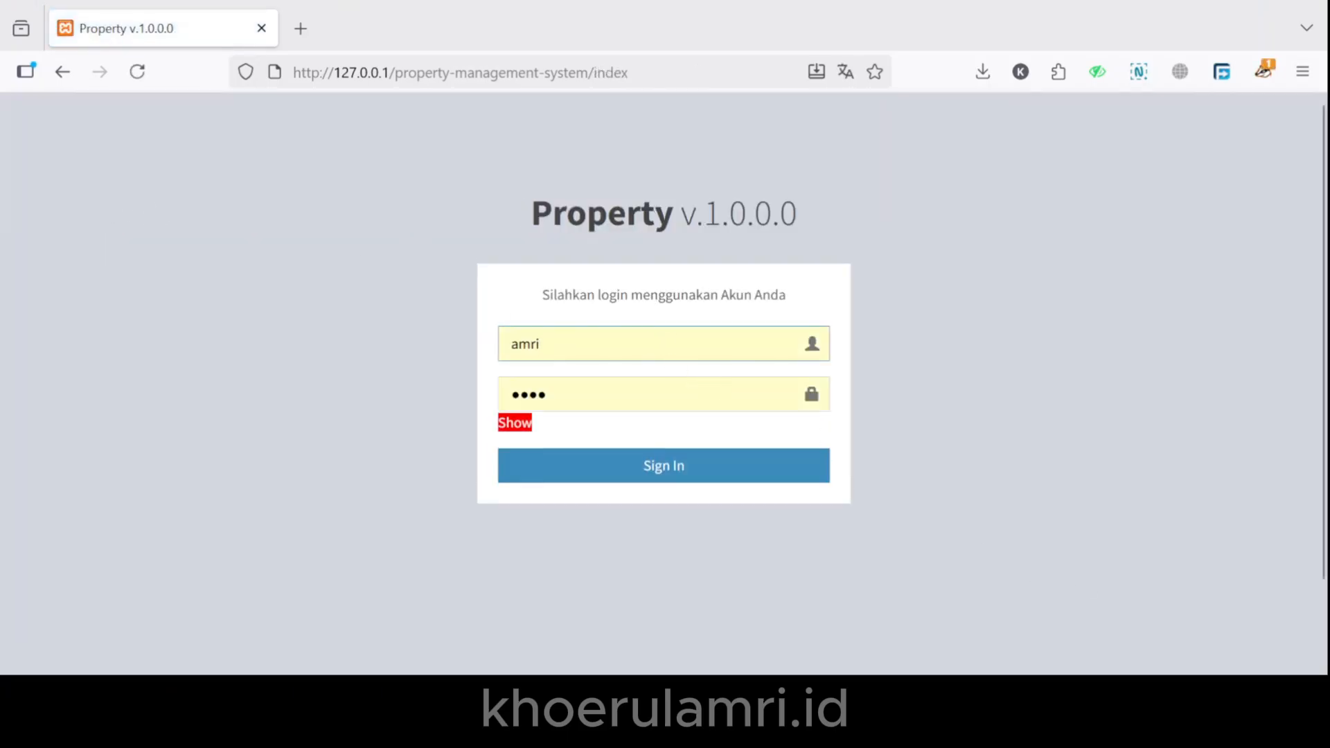